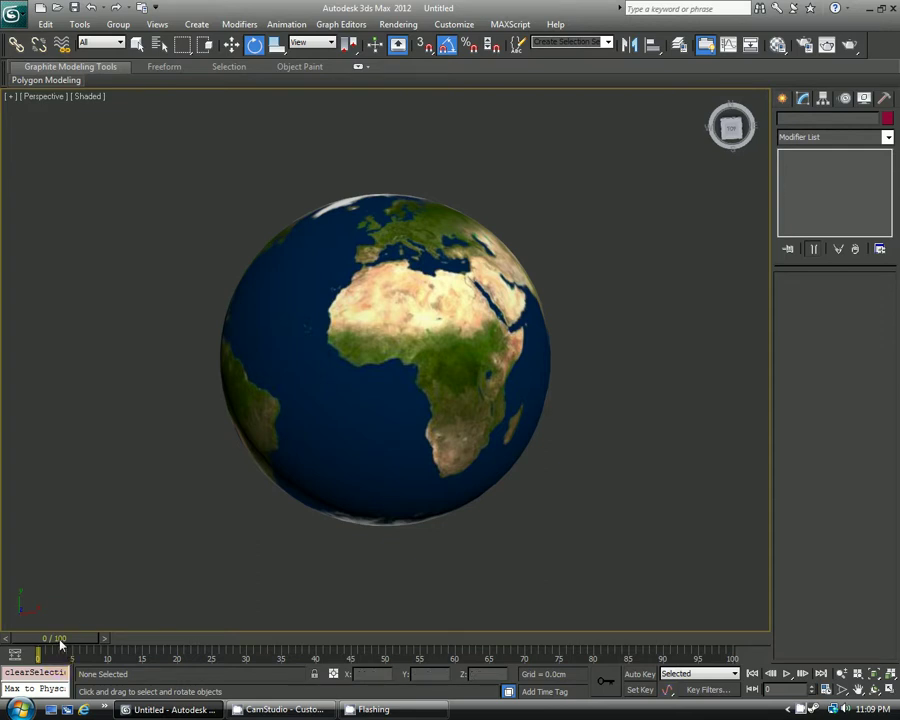
# Scrub the timeline forward and back to frame 0 and examine the Earth globe from several angles
pyautogui.click(327, 346)
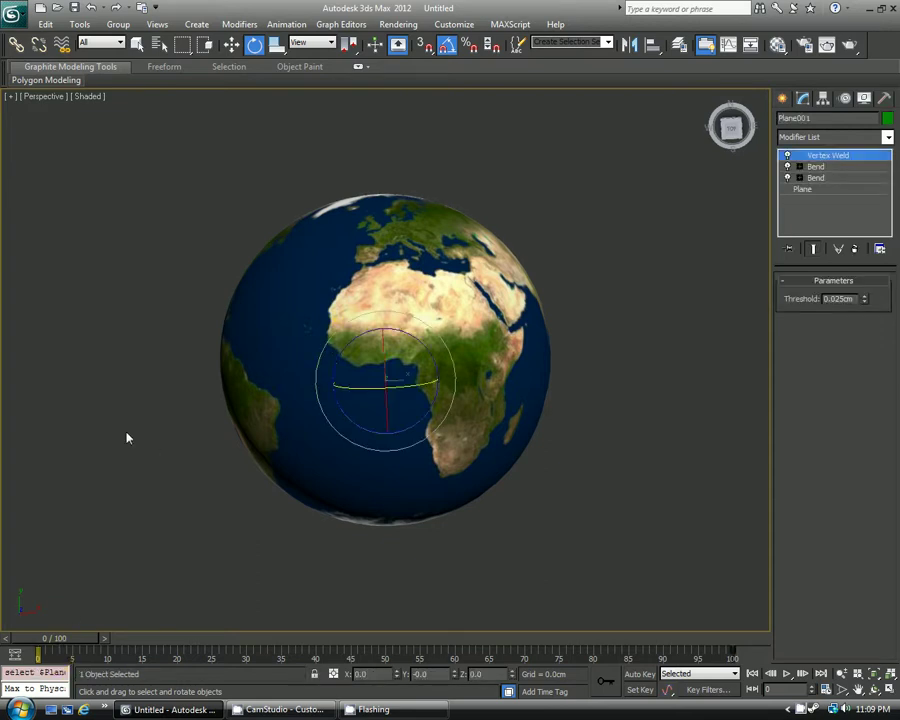
pyautogui.click(120, 470)
pyautogui.moveTo(86, 631); pyautogui.dragTo(738, 592)
pyautogui.scroll(-3, 479, 393)
pyautogui.keyDown('alt'); pyautogui.moveTo(479, 393); pyautogui.dragTo(478, 335, button='middle'); pyautogui.keyUp('alt')
pyautogui.scroll(3, 438, 366)
pyautogui.moveTo(715, 638); pyautogui.dragTo(42, 591)
pyautogui.keyDown('alt'); pyautogui.moveTo(440, 335); pyautogui.dragTo(363, 453, button='middle'); pyautogui.keyUp('alt')
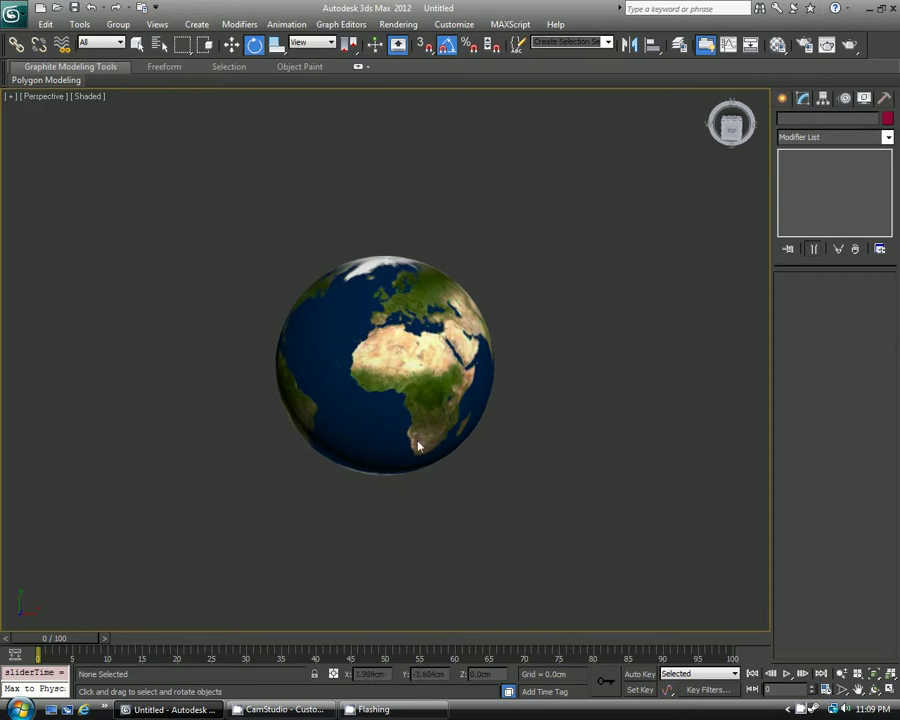
# Delete the Earth globe and draw a new plane about 77 cm square in its place
pyautogui.moveTo(583, 227); pyautogui.dragTo(282, 462)
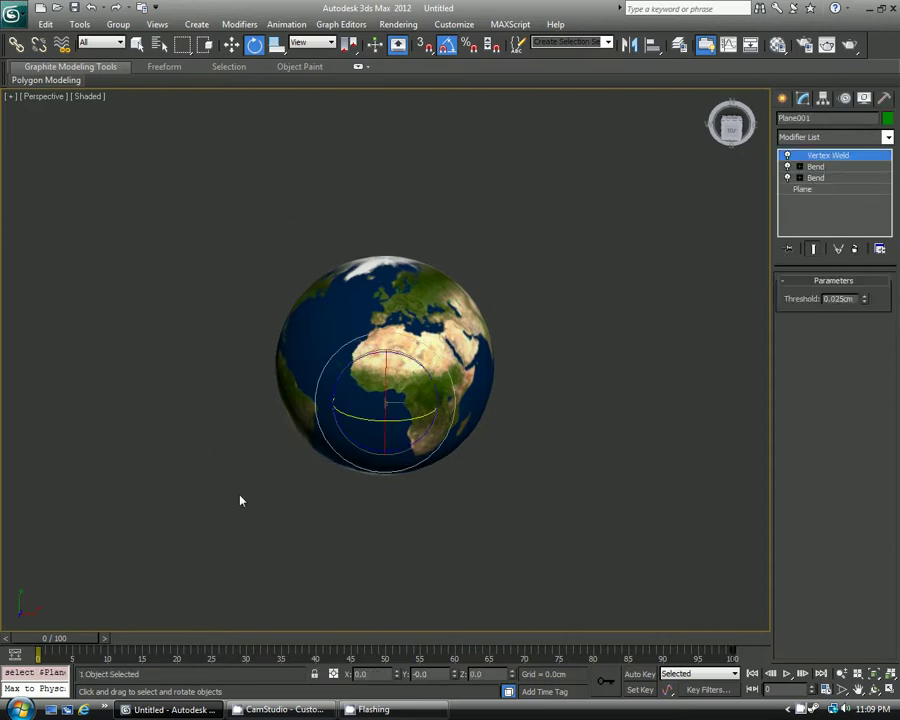
pyautogui.press('Delete')
pyautogui.click(782, 100)
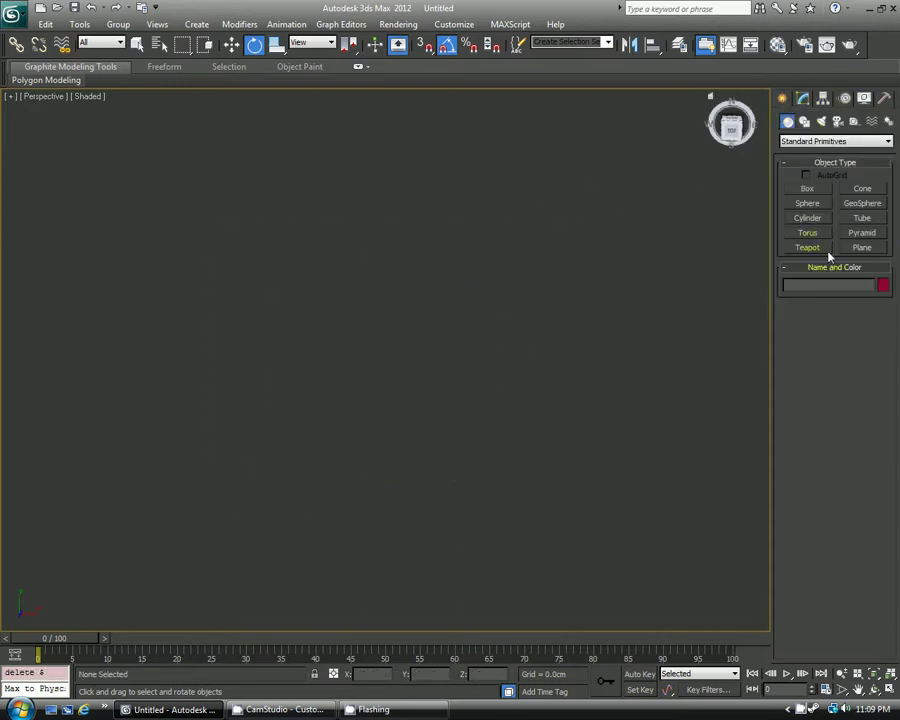
pyautogui.click(856, 249)
pyautogui.moveTo(380, 405); pyautogui.dragTo(583, 426)
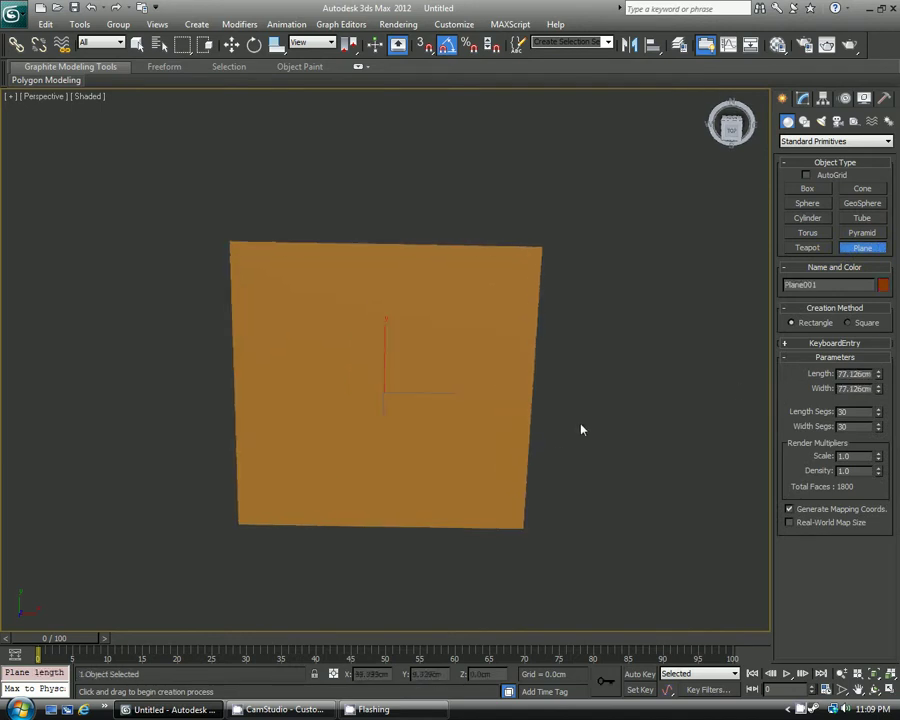
# Set the plane's length to 100 cm and its width to 202 cm
pyautogui.doubleClick(866, 376)
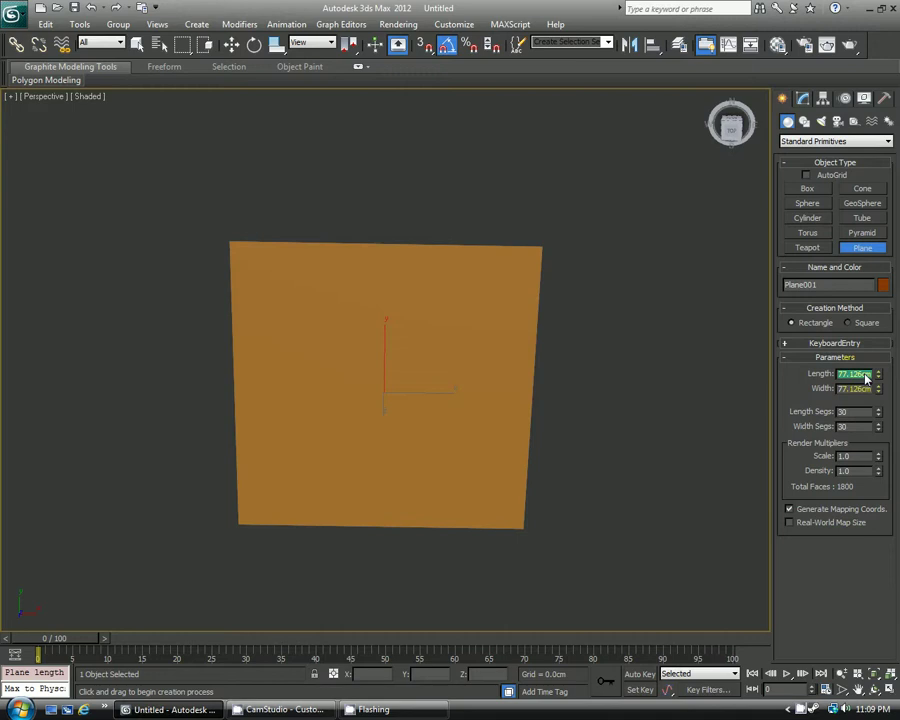
pyautogui.write('100')
pyautogui.press('Tab')
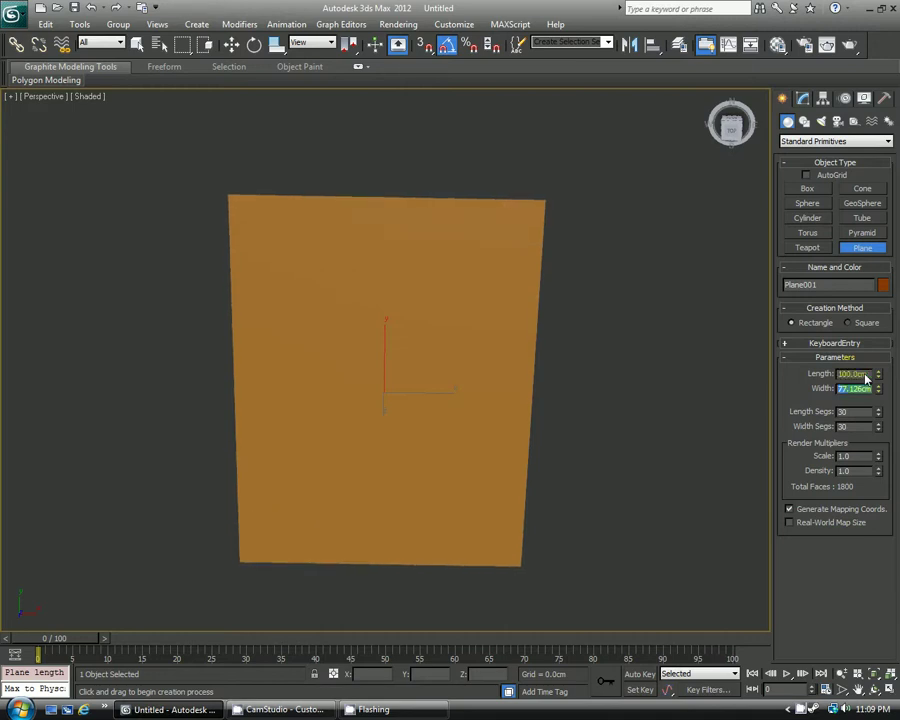
pyautogui.write('2')
pyautogui.write('02')
pyautogui.press('Return')
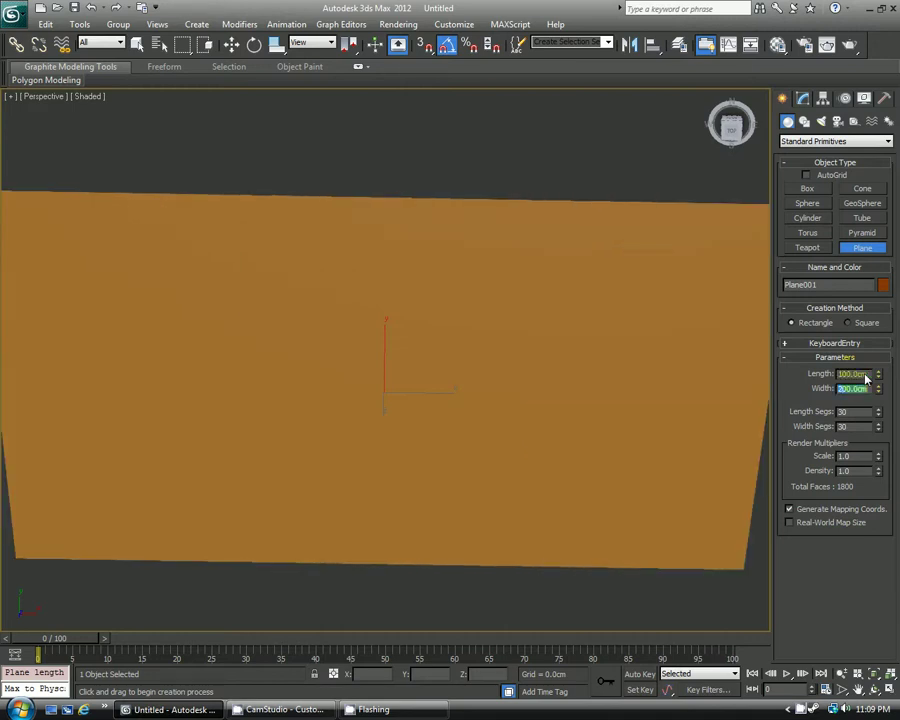
# Display the plane with edged faces and inspect its segment grid and modifier parameters
pyautogui.scroll(3, 480, 340)
pyautogui.scroll(-3, 450, 320)
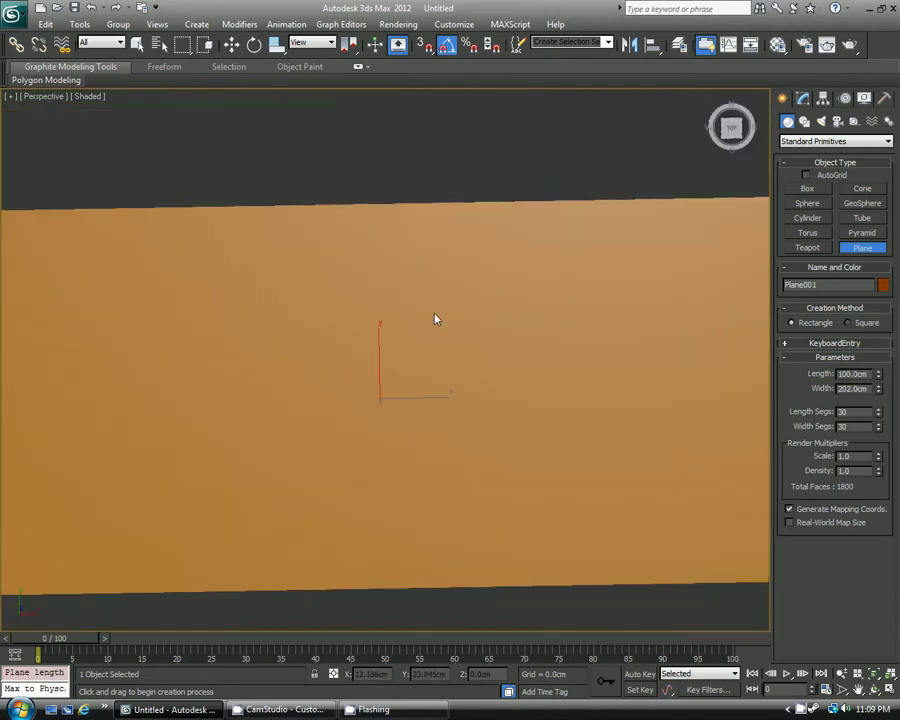
pyautogui.press('e')
pyautogui.press('F4')
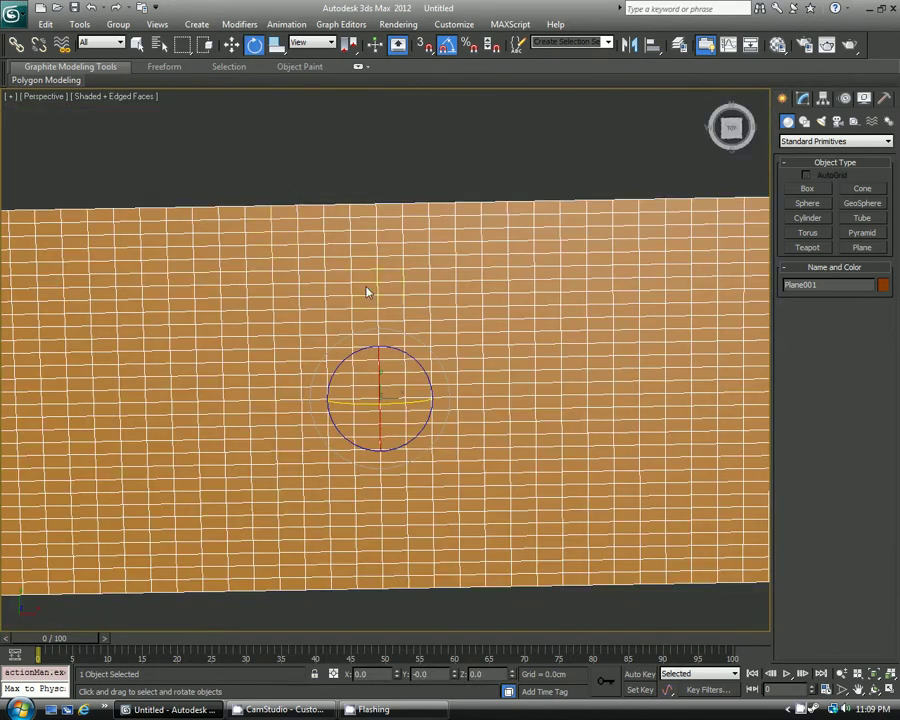
pyautogui.click(803, 98)
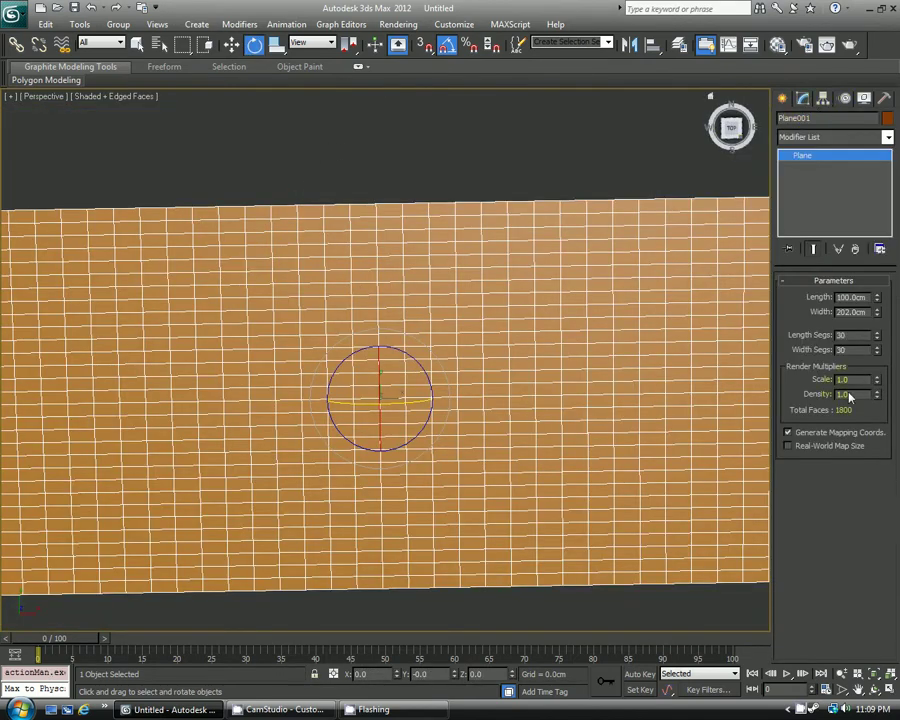
pyautogui.scroll(-3, 508, 324)
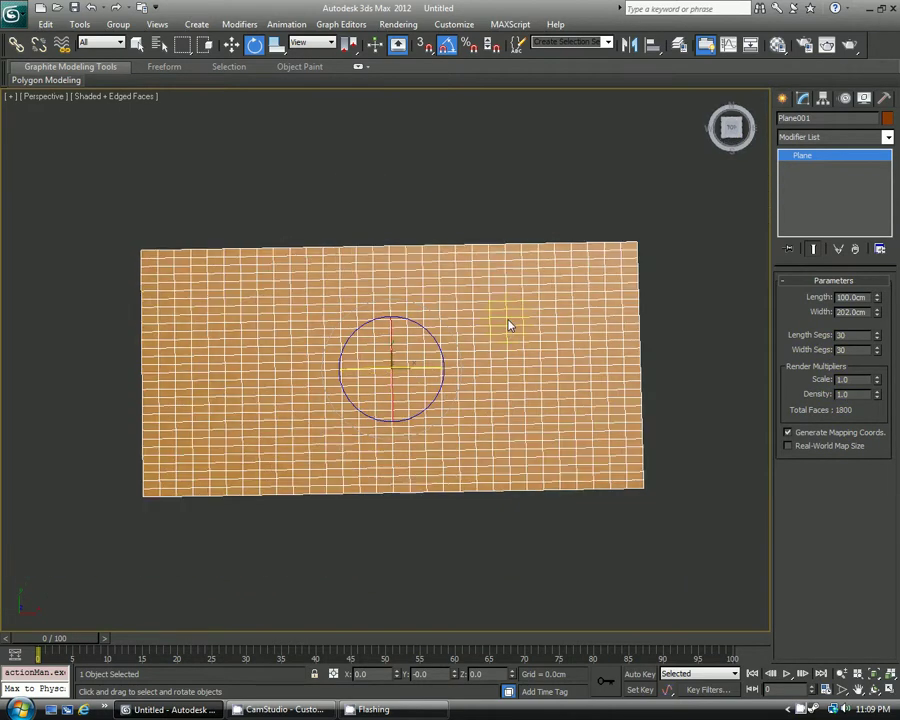
pyautogui.keyDown('alt'); pyautogui.moveTo(508, 324); pyautogui.dragTo(507, 305, button='middle'); pyautogui.keyUp('alt')
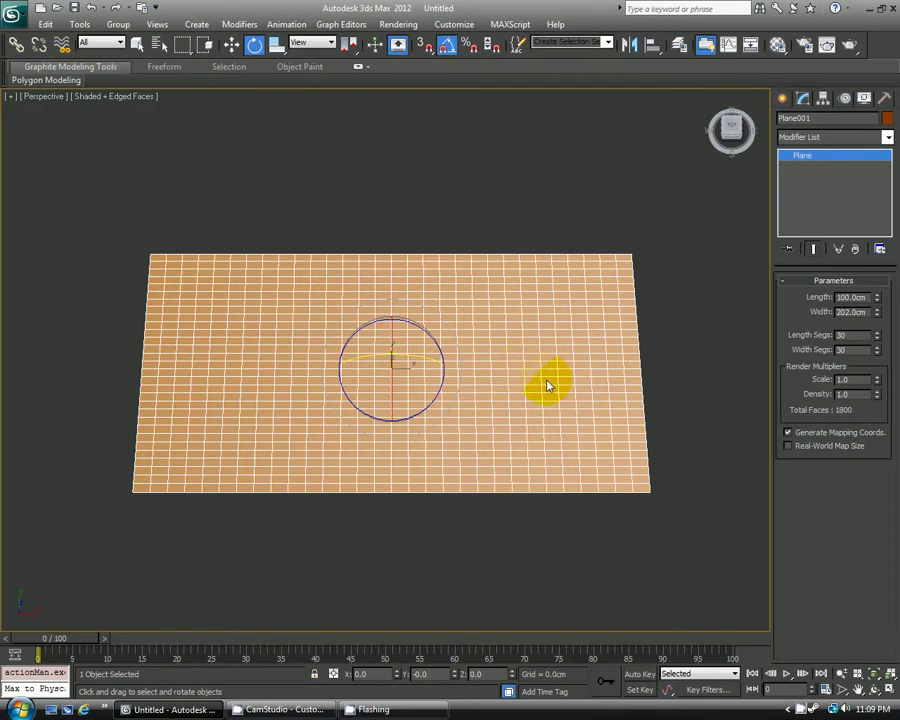
pyautogui.scroll(3, 528, 390)
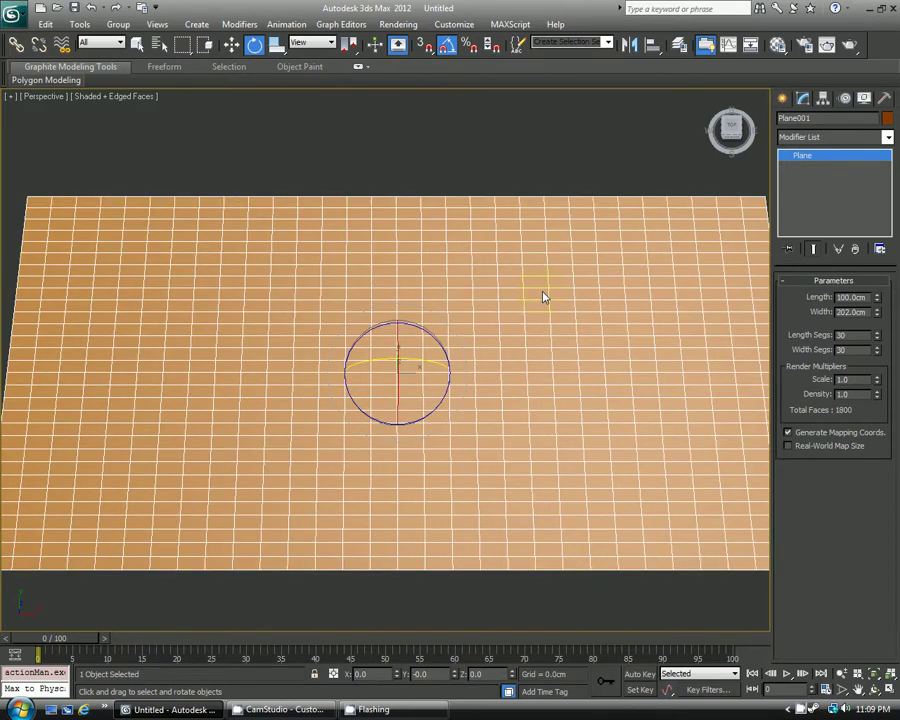
pyautogui.moveTo(595, 352)
pyautogui.mouseDown(button='middle')
pyautogui.moveTo(578, 350)
pyautogui.moveTo(591, 350)
pyautogui.mouseUp(button='middle')
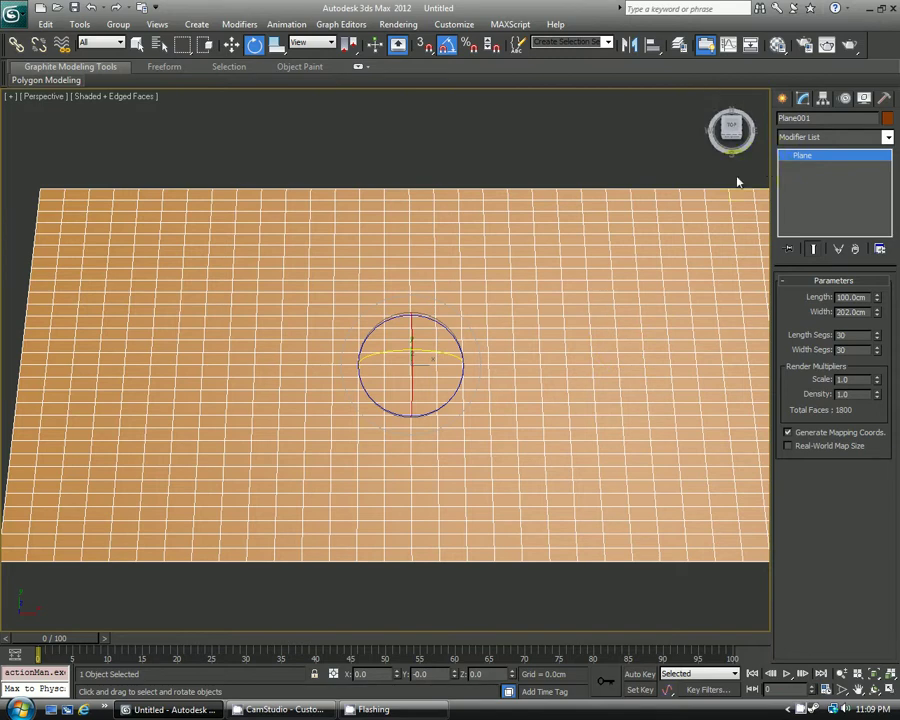
pyautogui.moveTo(563, 267); pyautogui.dragTo(560, 265, button='middle')
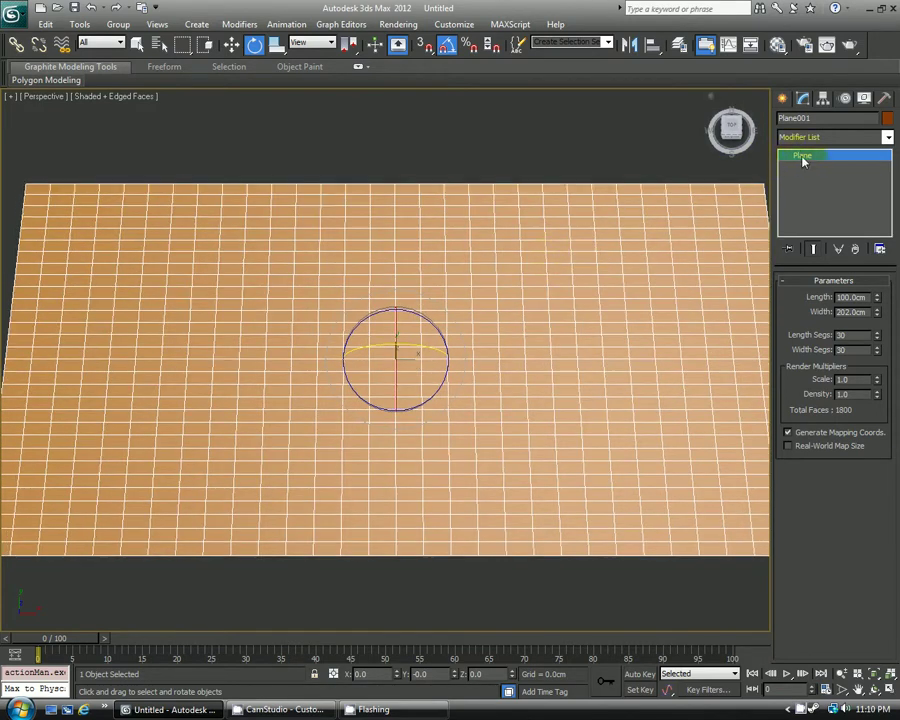
# Assign the 08 - Default material with the Earth.jpg diffuse map to the plane, close the Material Editor and deselect the plane
pyautogui.press('m')
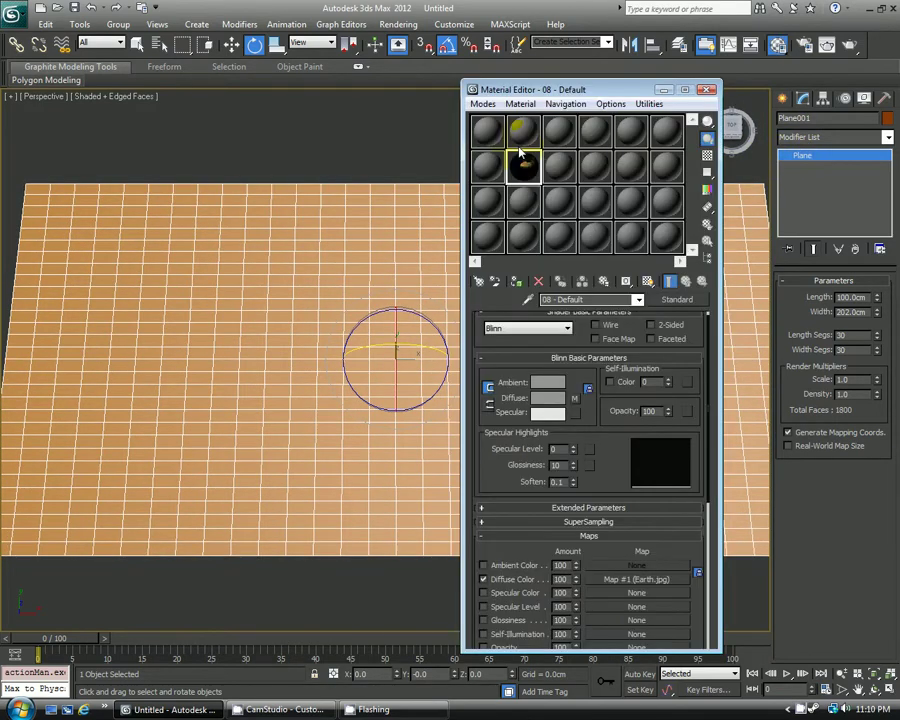
pyautogui.click(517, 283)
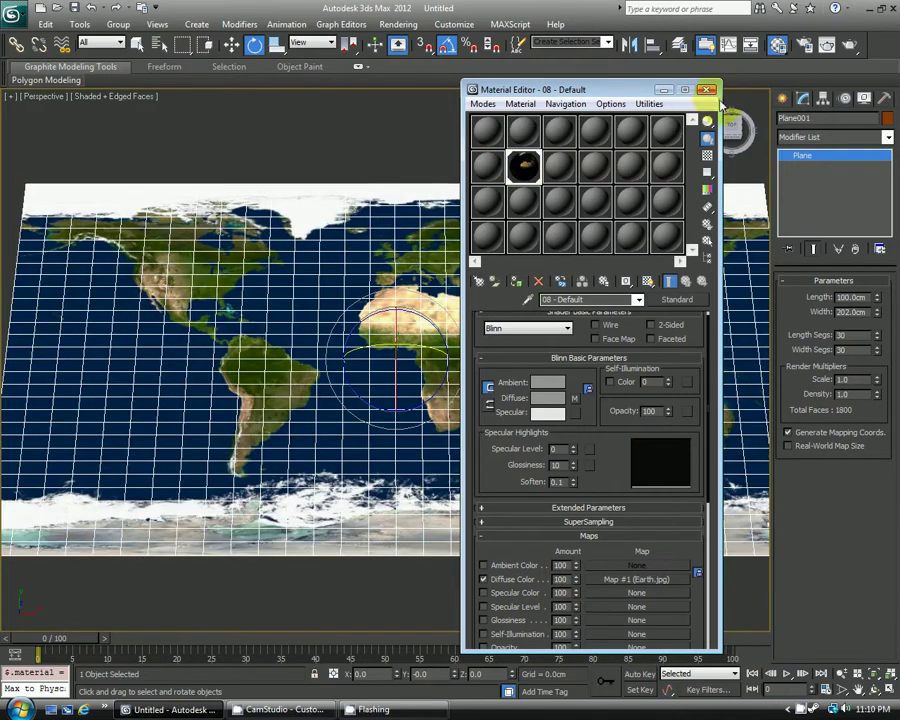
pyautogui.click(707, 89)
pyautogui.click(465, 146)
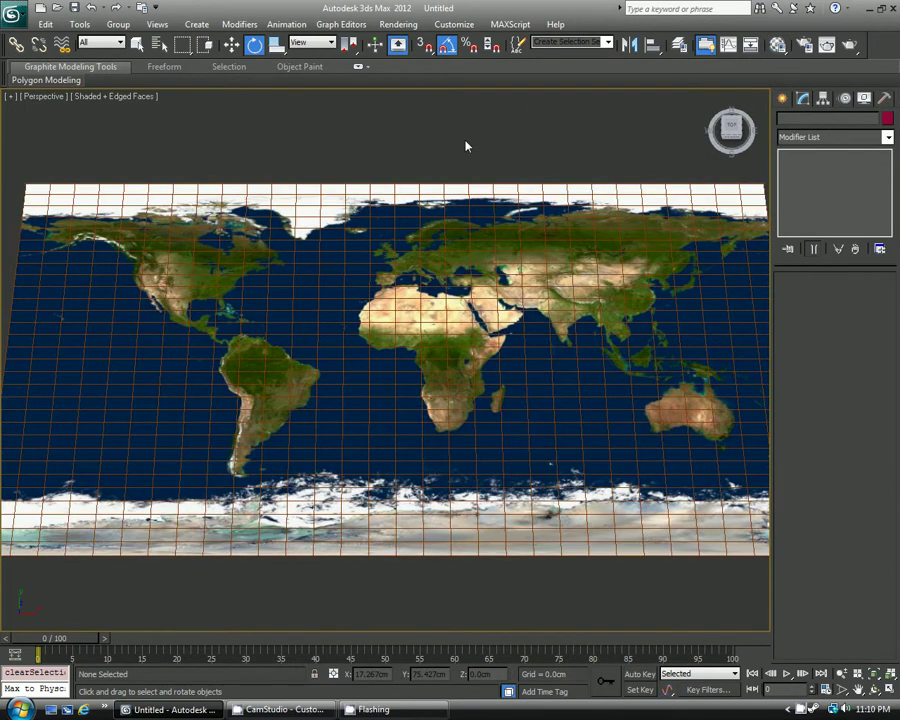
# Turn off the edged faces display to view the Earth-mapped plane in plain shading
pyautogui.press('F4')
pyautogui.keyDown('alt'); pyautogui.moveTo(544, 303); pyautogui.dragTo(524, 300, button='middle'); pyautogui.keyUp('alt')
pyautogui.scroll(-3, 530, 298)
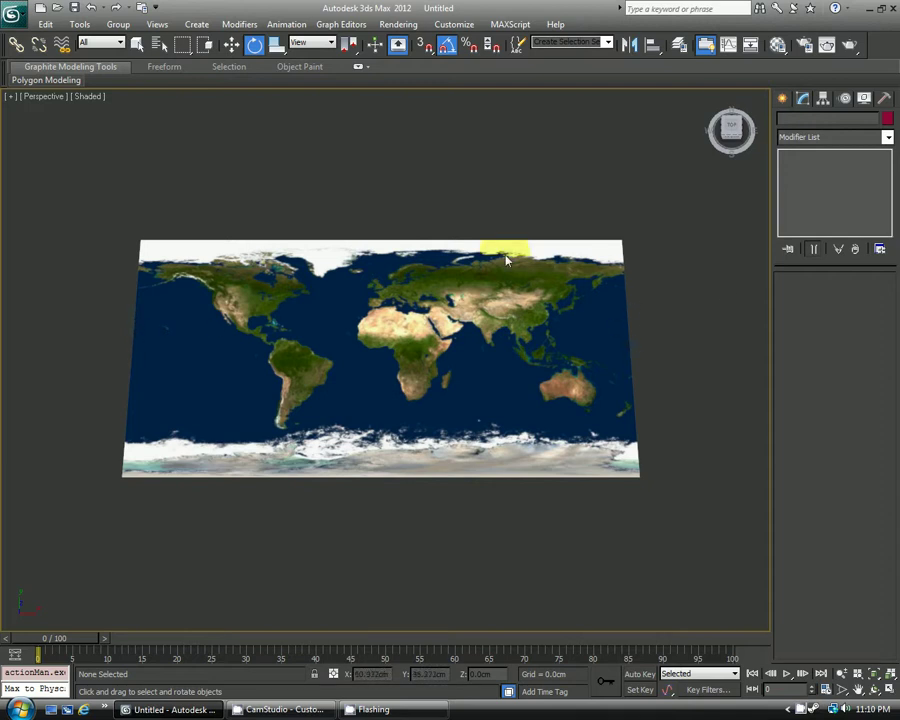
pyautogui.scroll(3, 370, 437)
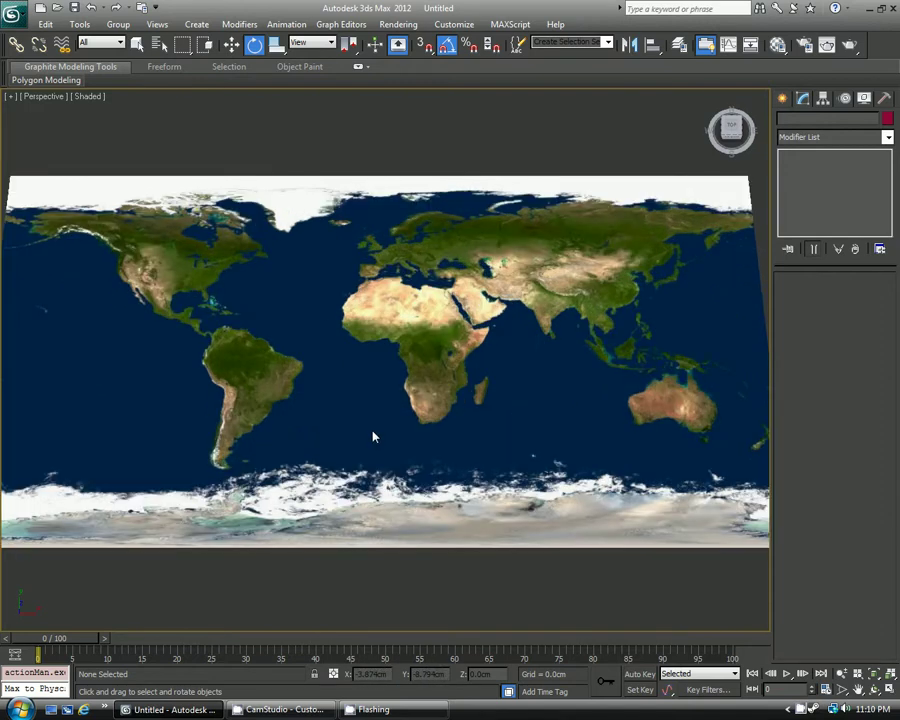
pyautogui.moveTo(400, 412)
pyautogui.keyDown('alt'); pyautogui.mouseDown(button='middle')
pyautogui.moveTo(404, 422)
pyautogui.moveTo(394, 412)
pyautogui.mouseUp(button='middle'); pyautogui.keyUp('alt')
# Add a Bend modifier to the Earth-mapped plane and set its angle to -180
pyautogui.click(394, 412)
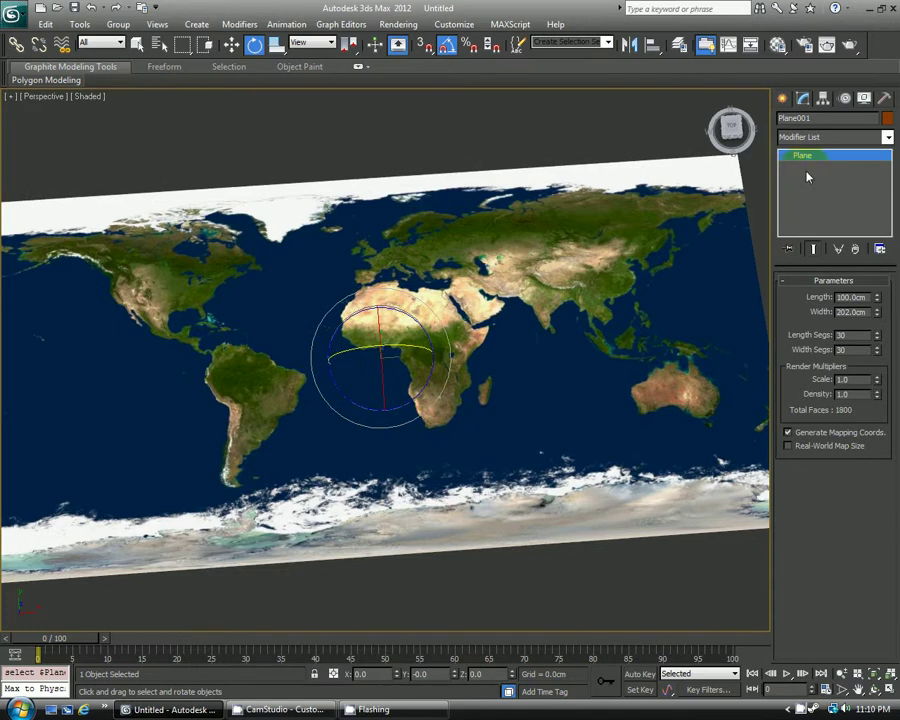
pyautogui.keyDown('alt'); pyautogui.moveTo(526, 282); pyautogui.dragTo(519, 290, button='middle'); pyautogui.keyUp('alt')
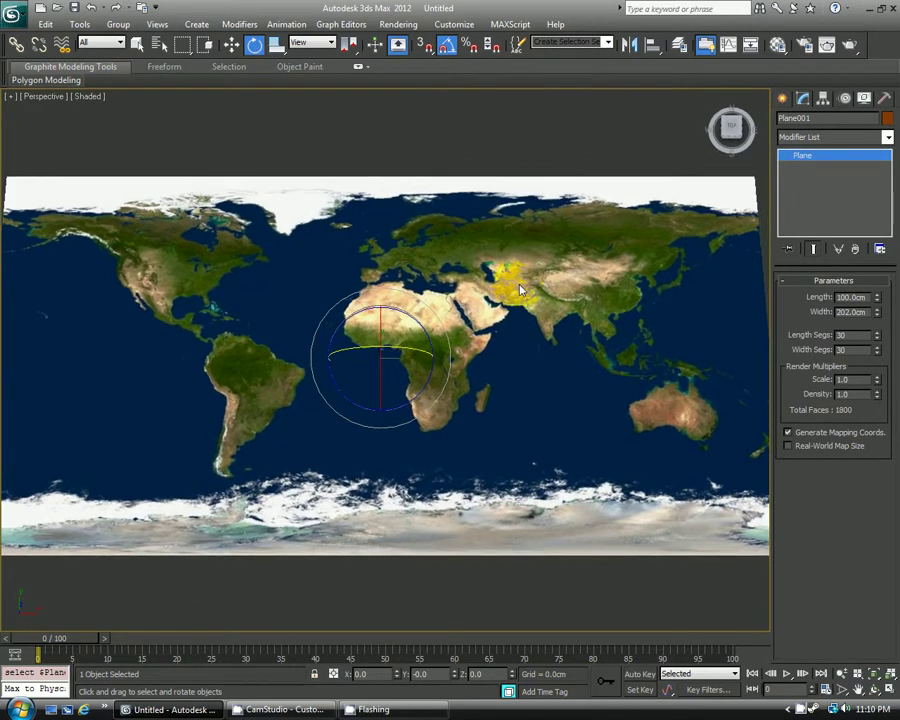
pyautogui.click(833, 137)
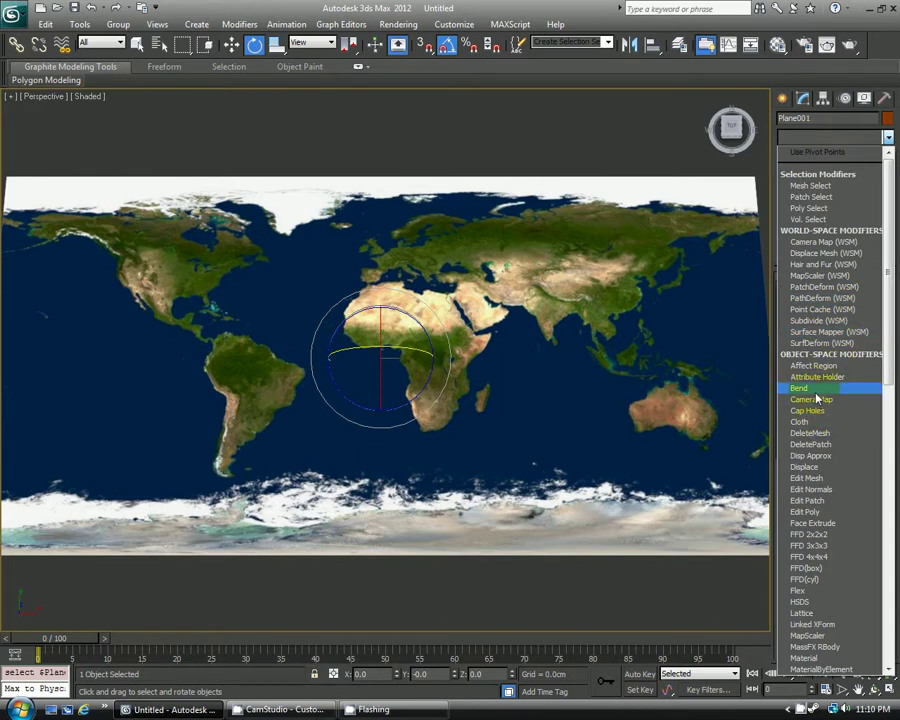
pyautogui.click(810, 389)
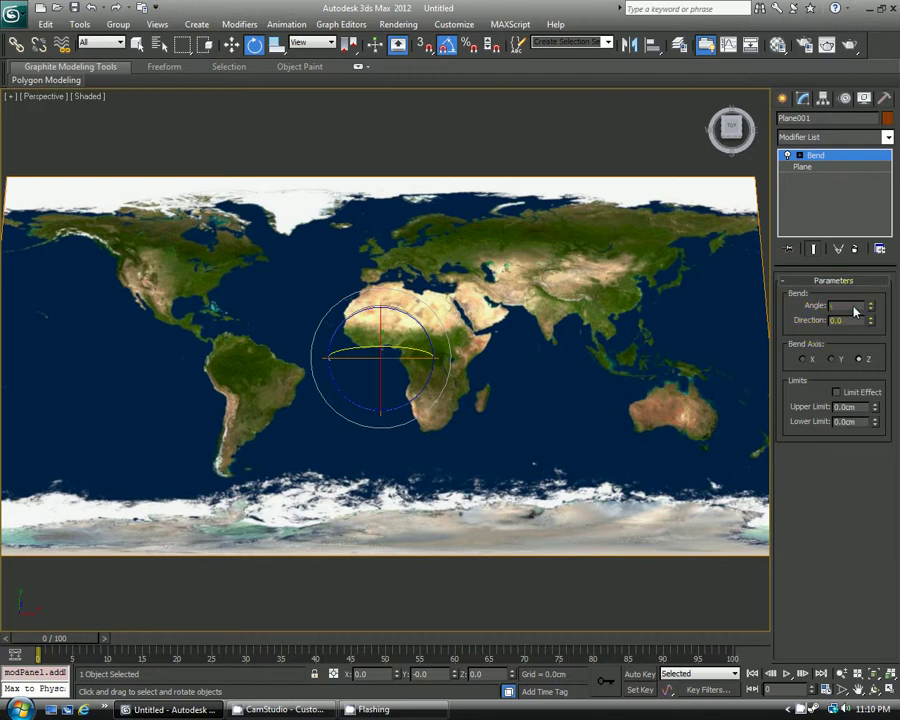
pyautogui.press('Return')
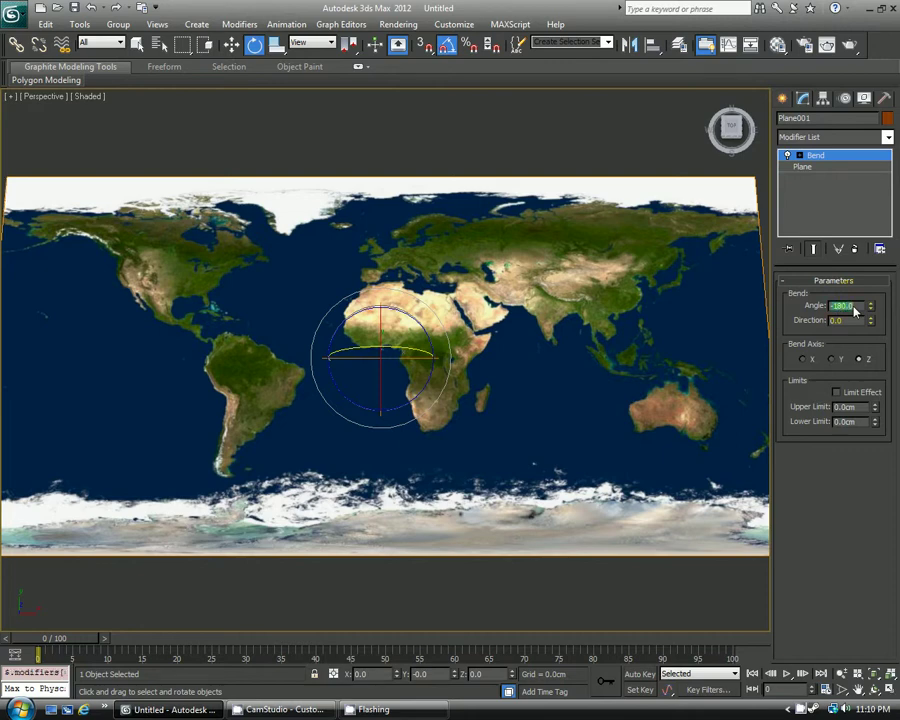
# Set the Bend direction to 90 and its bend axis to Y, curving the map into a half cylinder
pyautogui.moveTo(582, 380); pyautogui.dragTo(545, 309, button='middle')
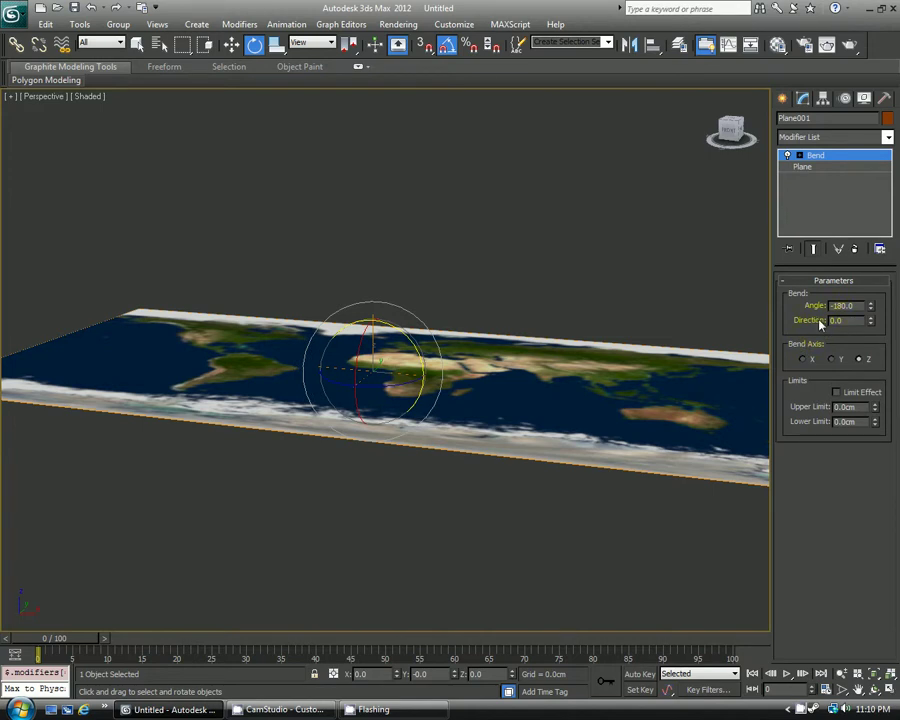
pyautogui.keyDown('alt'); pyautogui.moveTo(560, 381); pyautogui.dragTo(526, 378, button='middle'); pyautogui.keyUp('alt')
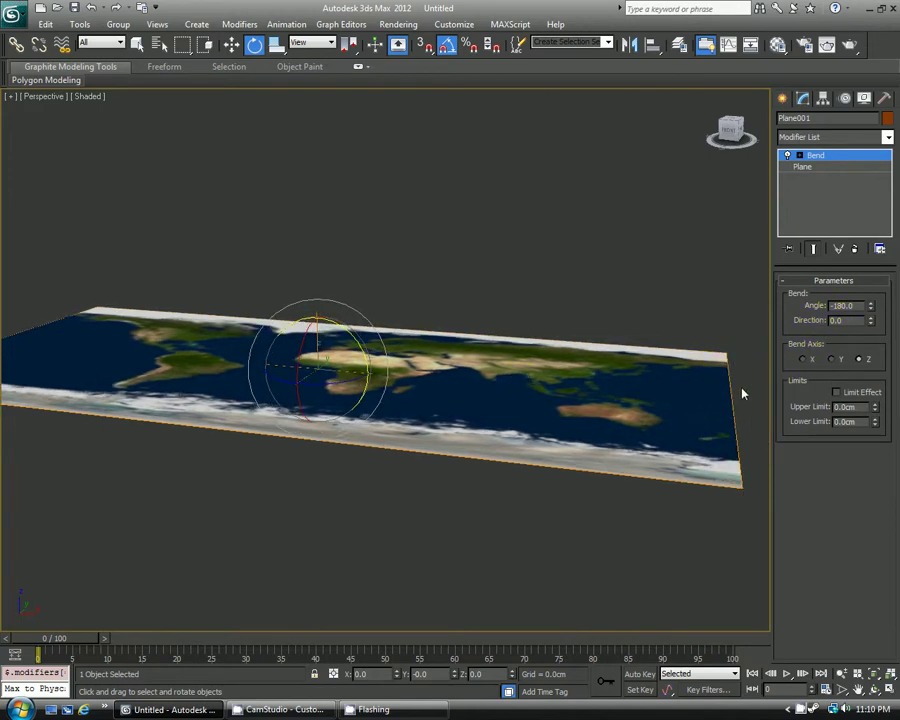
pyautogui.press('Tab')
pyautogui.write('90')
pyautogui.press('Return')
pyautogui.click(832, 360)
pyautogui.keyDown('alt'); pyautogui.moveTo(524, 410); pyautogui.dragTo(435, 421, button='middle'); pyautogui.keyUp('alt')
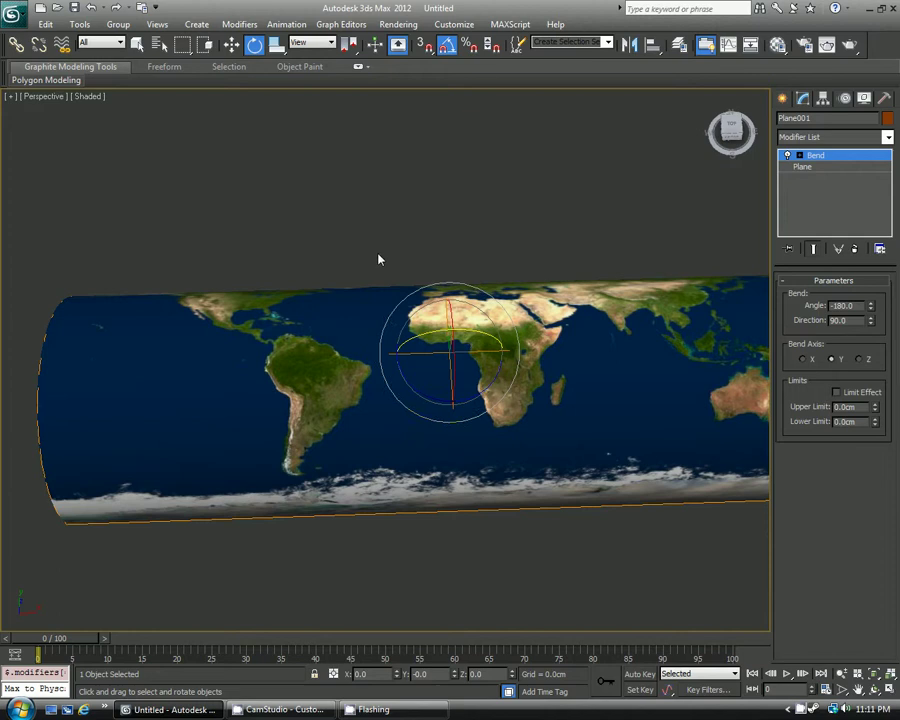
# Add a second Bend modifier on top of the first and set its angle to -360
pyautogui.click(830, 137)
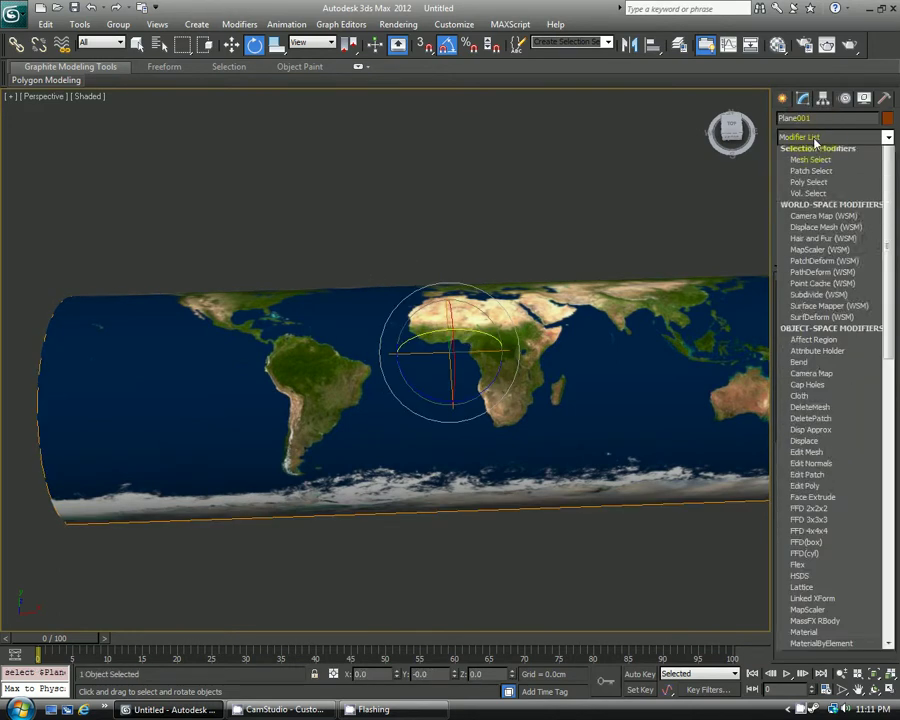
pyautogui.write('b')
pyautogui.click(803, 150)
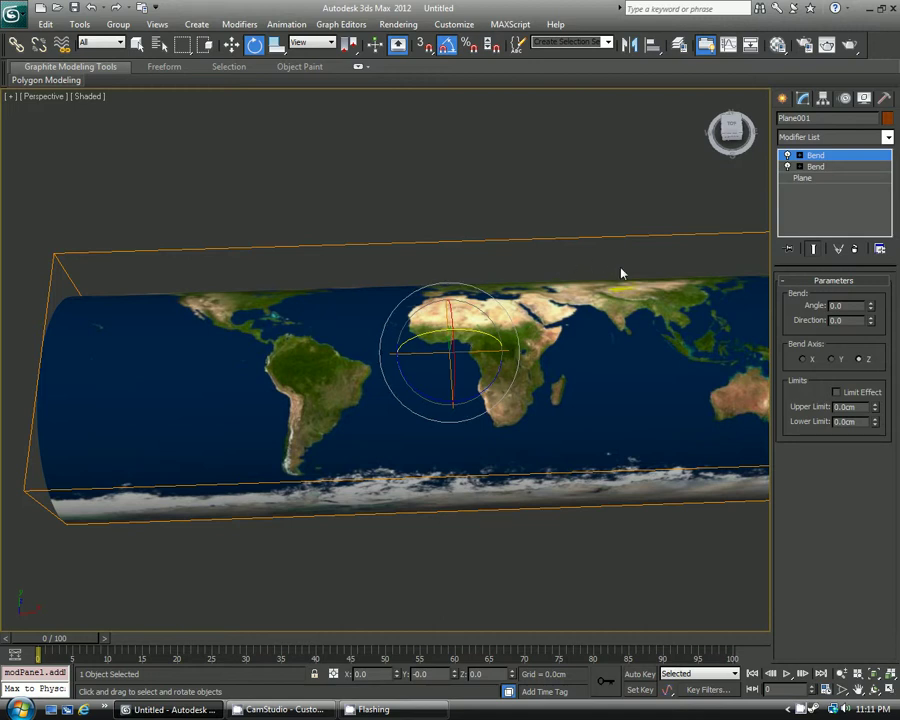
pyautogui.click(849, 307)
pyautogui.press('Return')
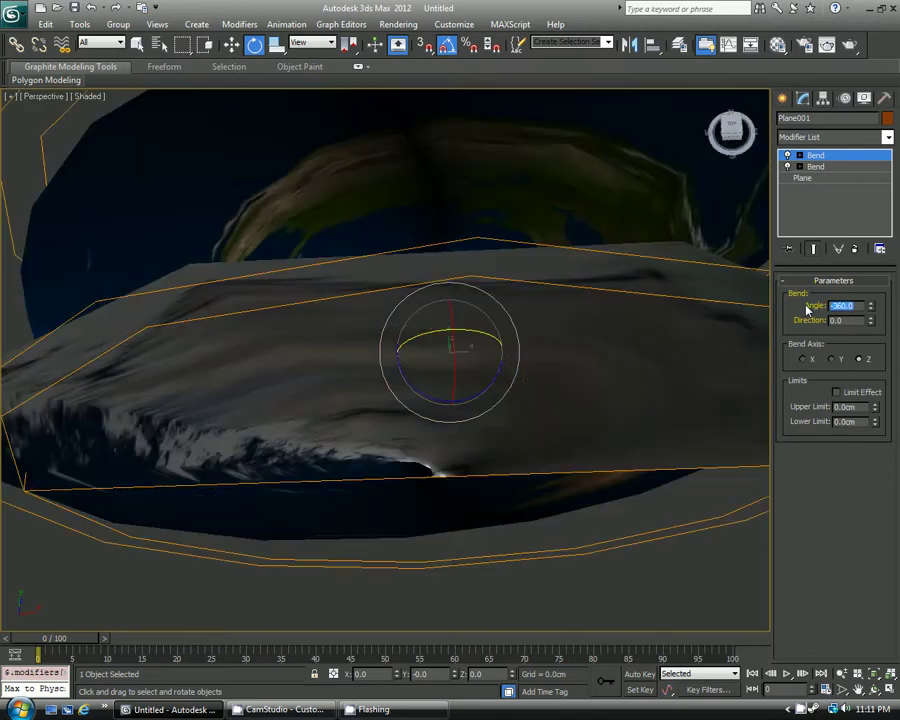
# Set the second Bend modifier's direction to 180
pyautogui.scroll(-3, 464, 344)
pyautogui.keyDown('alt'); pyautogui.moveTo(464, 344); pyautogui.dragTo(540, 365, button='middle'); pyautogui.keyUp('alt')
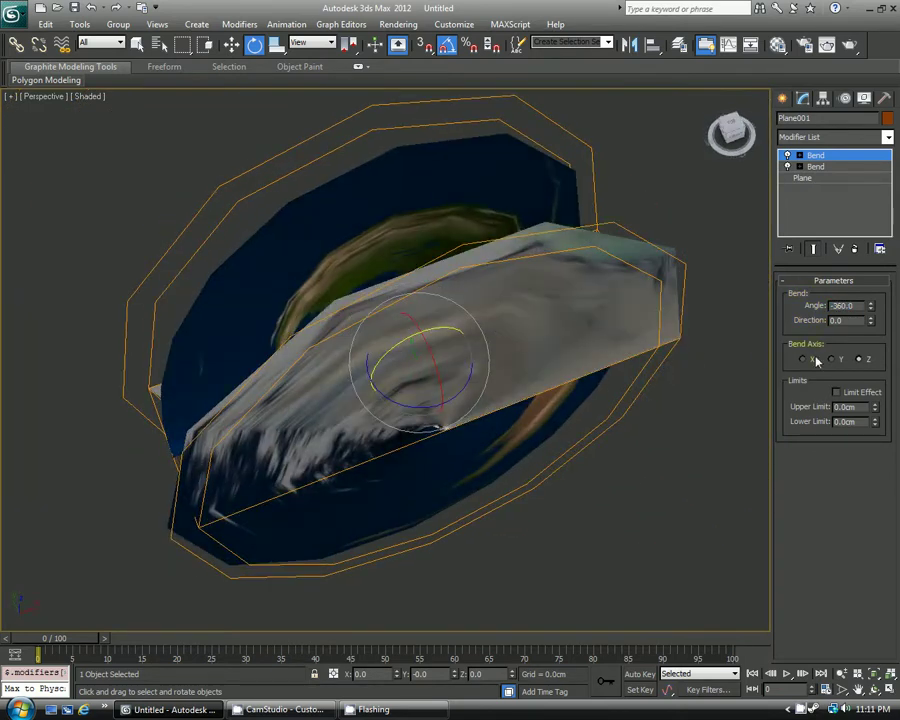
pyautogui.click(845, 320)
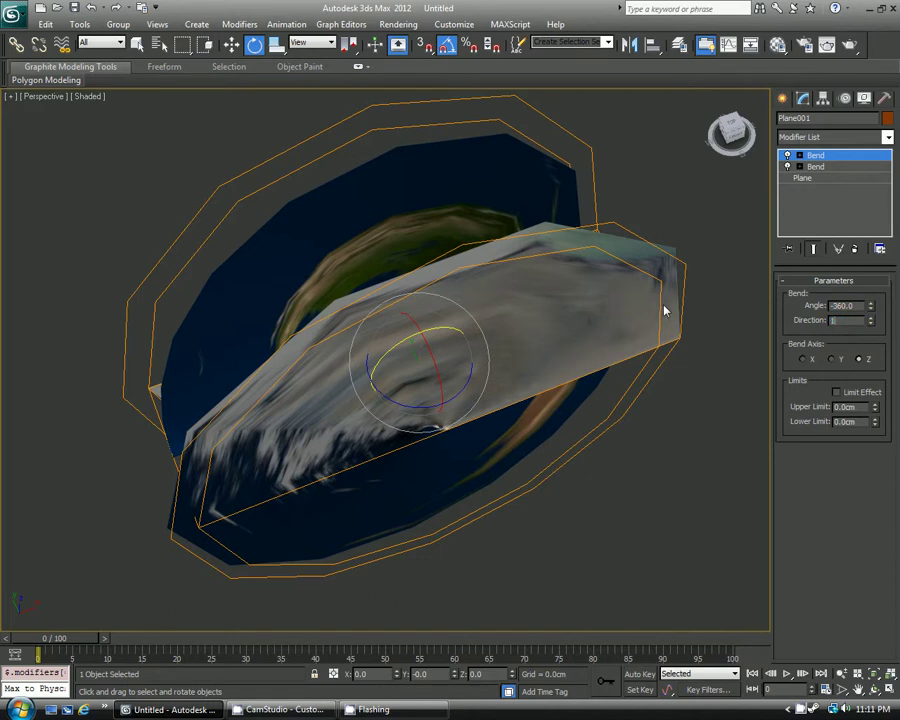
pyautogui.write('180')
pyautogui.press('Return')
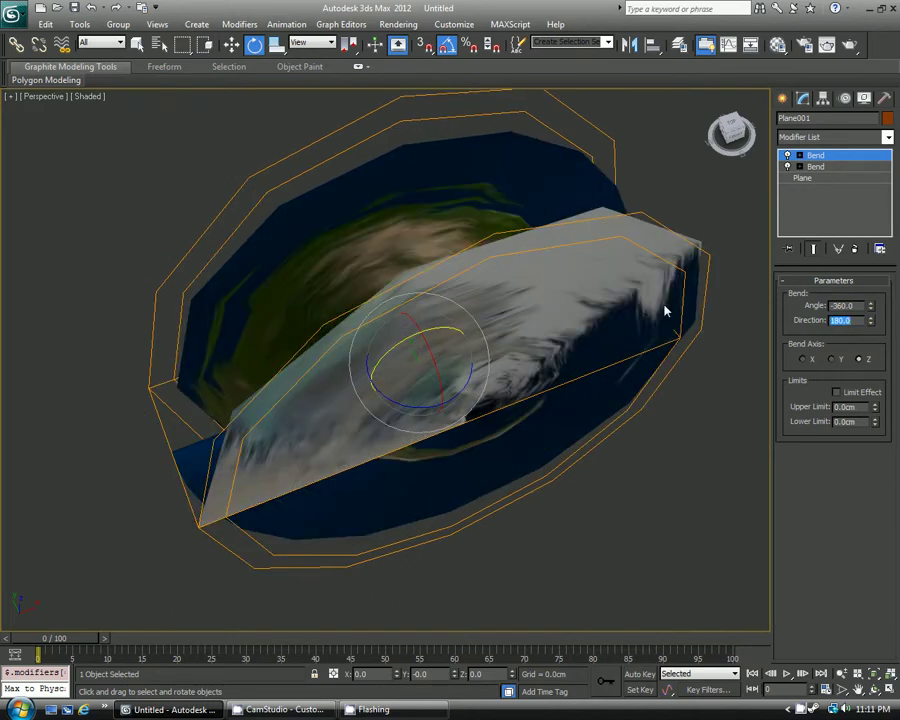
# Set the second Bend modifier's bend axis to X, wrapping the half cylinder into a globe
pyautogui.click(803, 360)
pyautogui.keyDown('alt'); pyautogui.moveTo(540, 390); pyautogui.dragTo(142, 448, button='middle'); pyautogui.keyUp('alt')
pyautogui.scroll(3, 530, 354)
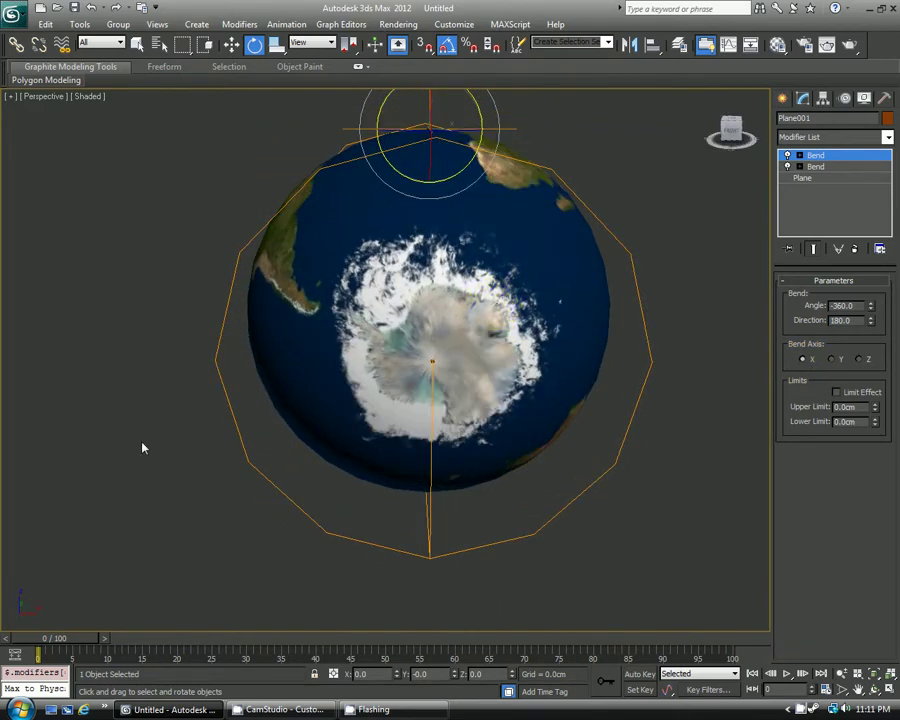
# Display edged faces in the viewport and inspect the mesh around the globe's two poles
pyautogui.click(142, 448)
pyautogui.scroll(3, 293, 422)
pyautogui.press('F4')
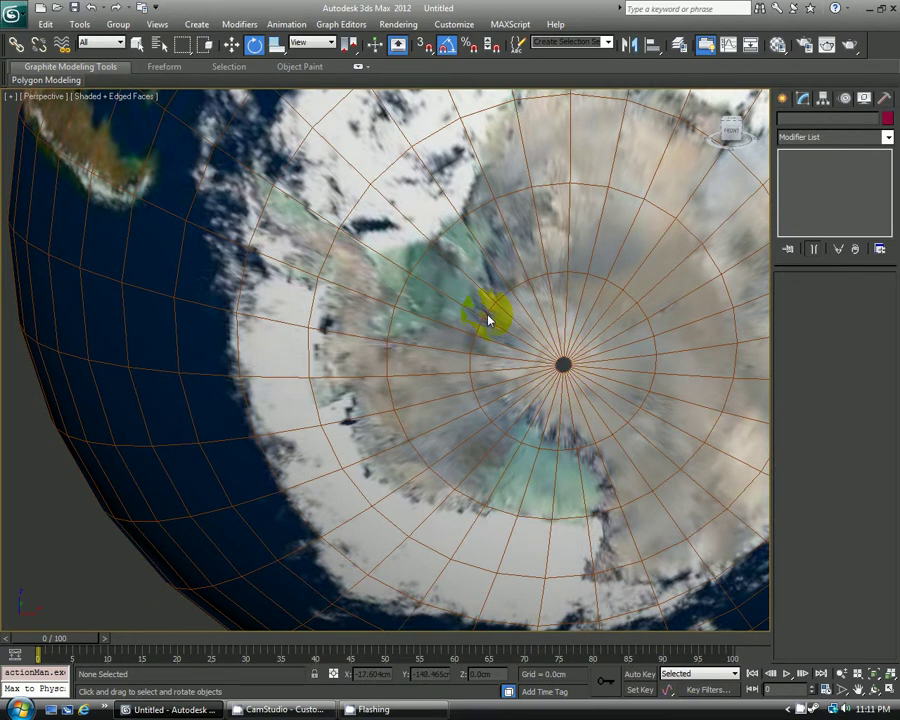
pyautogui.scroll(-4, 487, 338)
pyautogui.keyDown('alt'); pyautogui.moveTo(486, 340); pyautogui.dragTo(519, 302, button='middle'); pyautogui.keyUp('alt')
pyautogui.scroll(3, 402, 298)
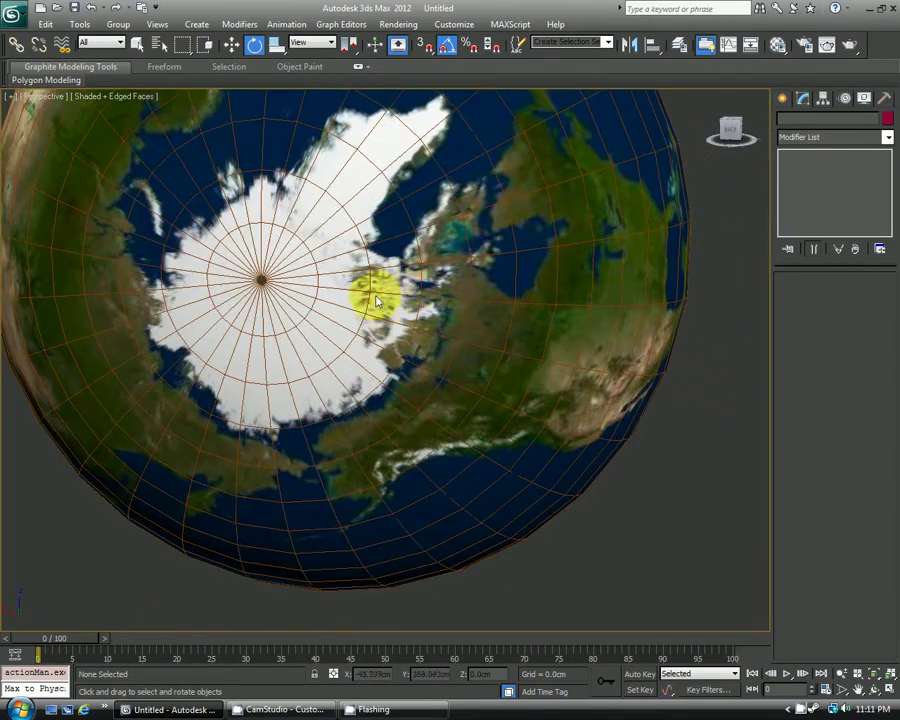
pyautogui.scroll(-2, 380, 302)
pyautogui.keyDown('alt'); pyautogui.moveTo(382, 302); pyautogui.dragTo(351, 256, button='middle'); pyautogui.keyUp('alt')
# Add a Vertex Weld modifier on top of the globe's two Bend modifiers
pyautogui.click(414, 300)
pyautogui.click(812, 137)
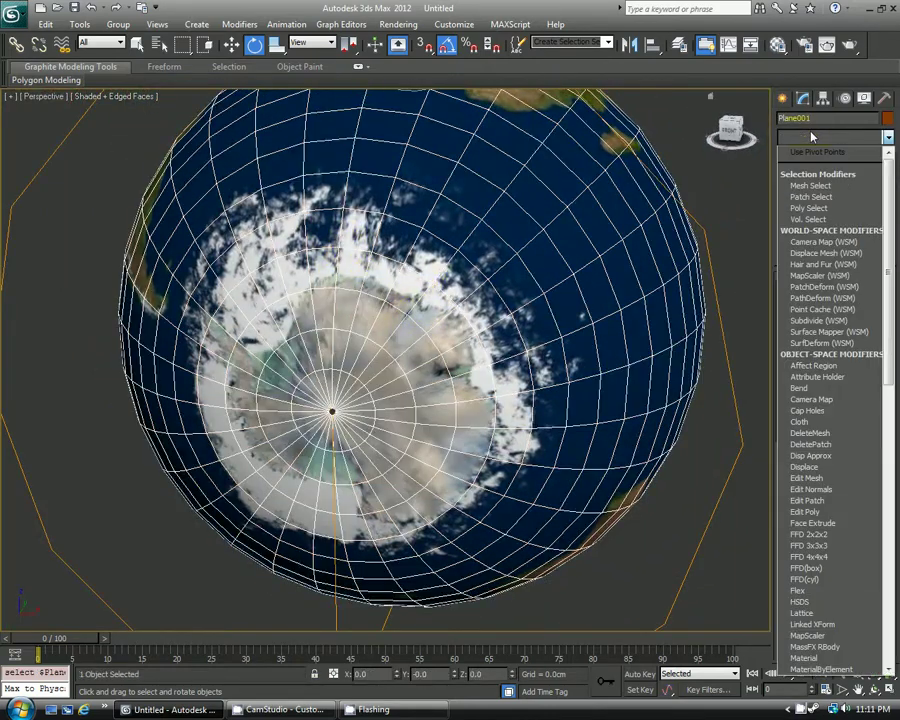
pyautogui.press('v')
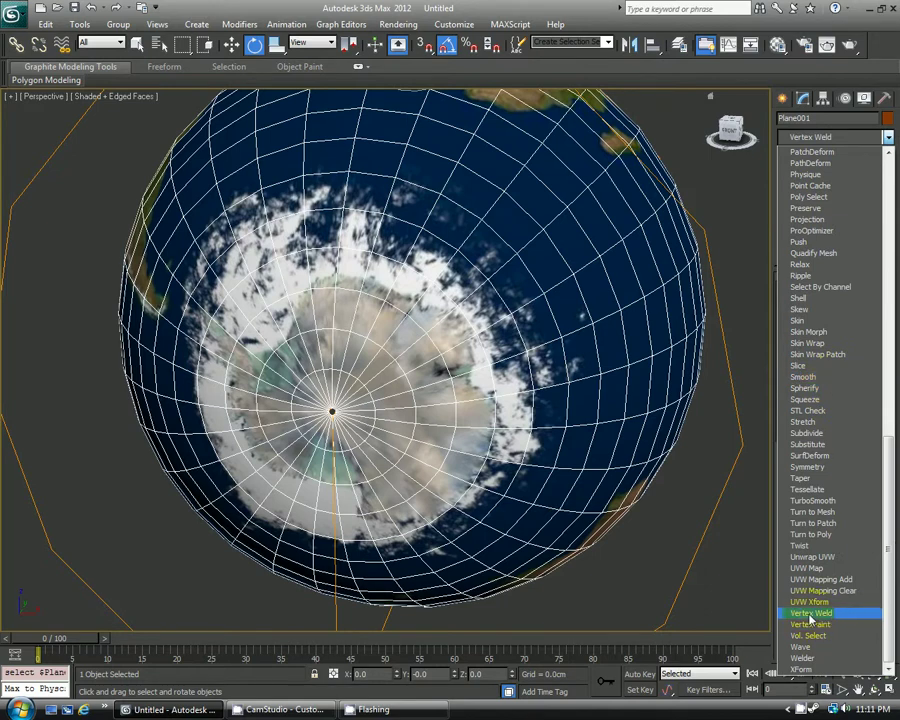
pyautogui.click(806, 613)
pyautogui.scroll(4, 440, 400)
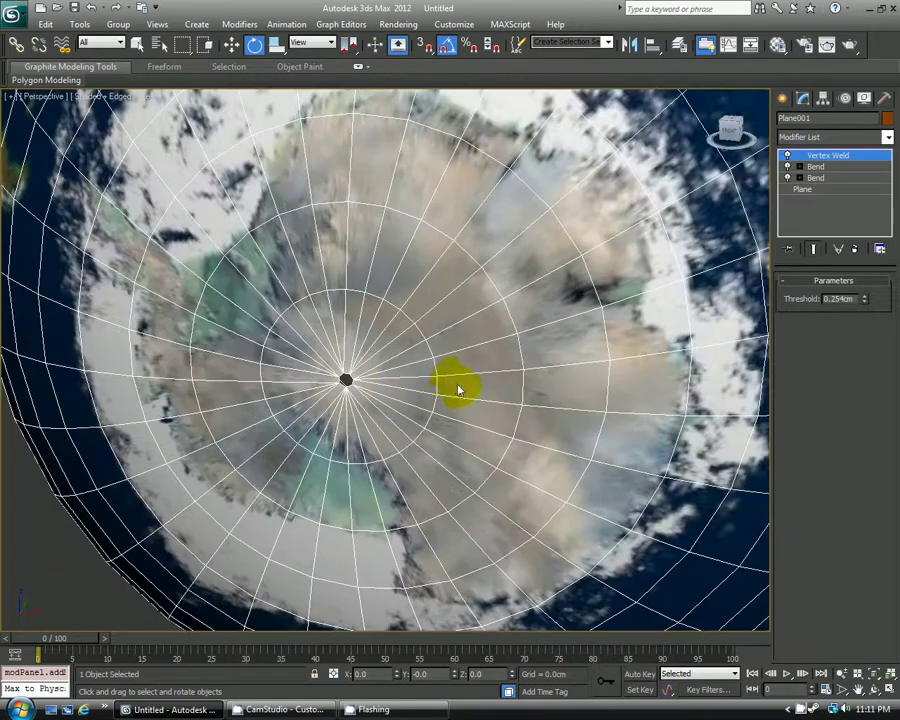
pyautogui.keyDown('alt'); pyautogui.moveTo(441, 375); pyautogui.dragTo(447, 367, button='middle'); pyautogui.keyUp('alt')
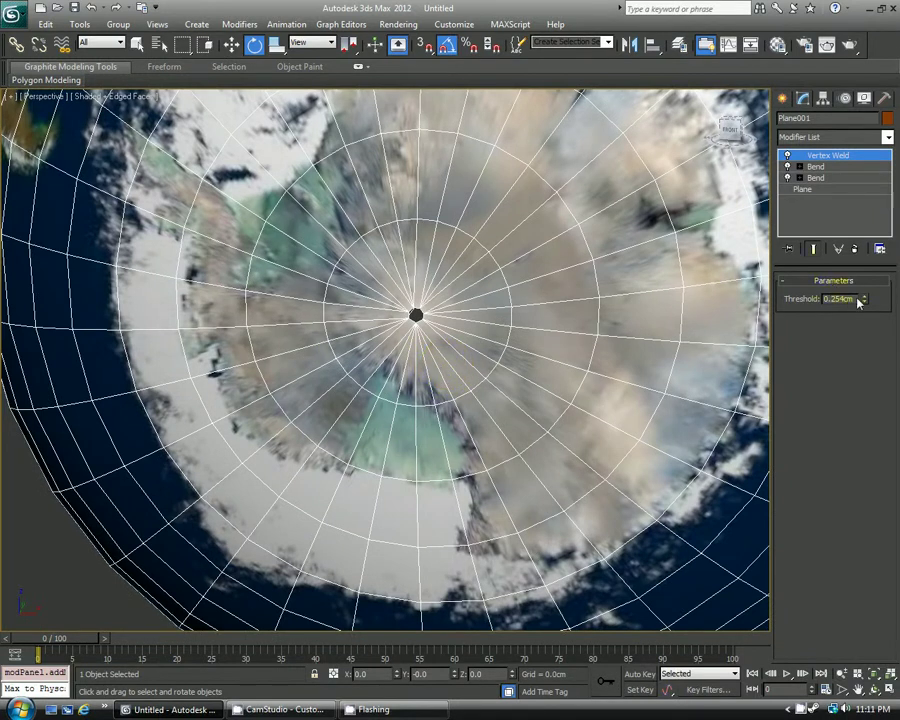
# Raise the Vertex Weld threshold to 0.66 cm to close the hole at the pole
pyautogui.moveTo(859, 301); pyautogui.dragTo(868, 290)
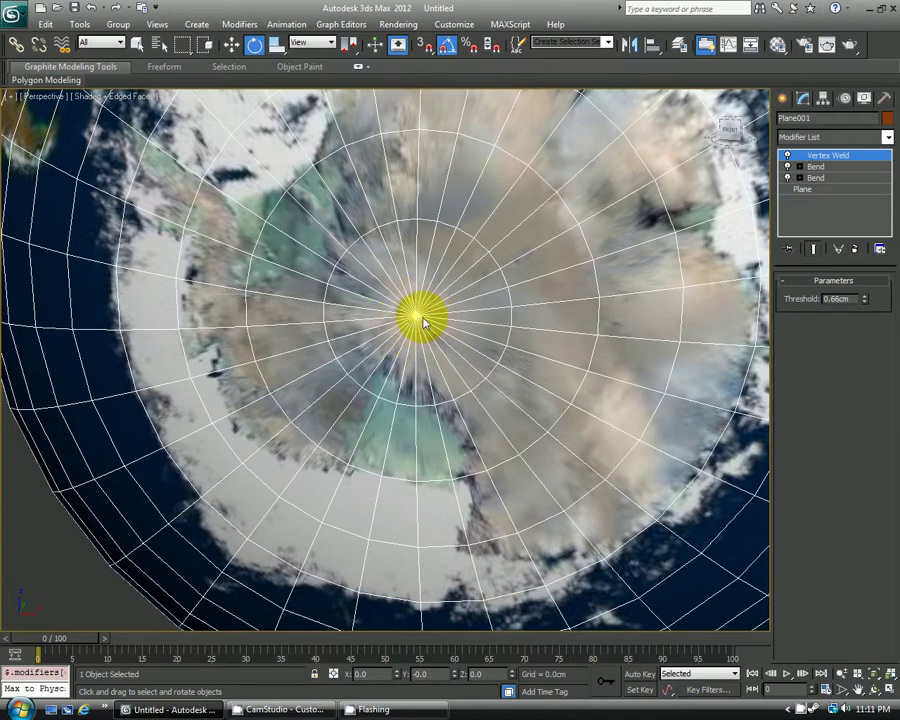
pyautogui.keyDown('alt'); pyautogui.moveTo(412, 316); pyautogui.dragTo(454, 384, button='middle'); pyautogui.keyUp('alt')
pyautogui.scroll(-5, 375, 320)
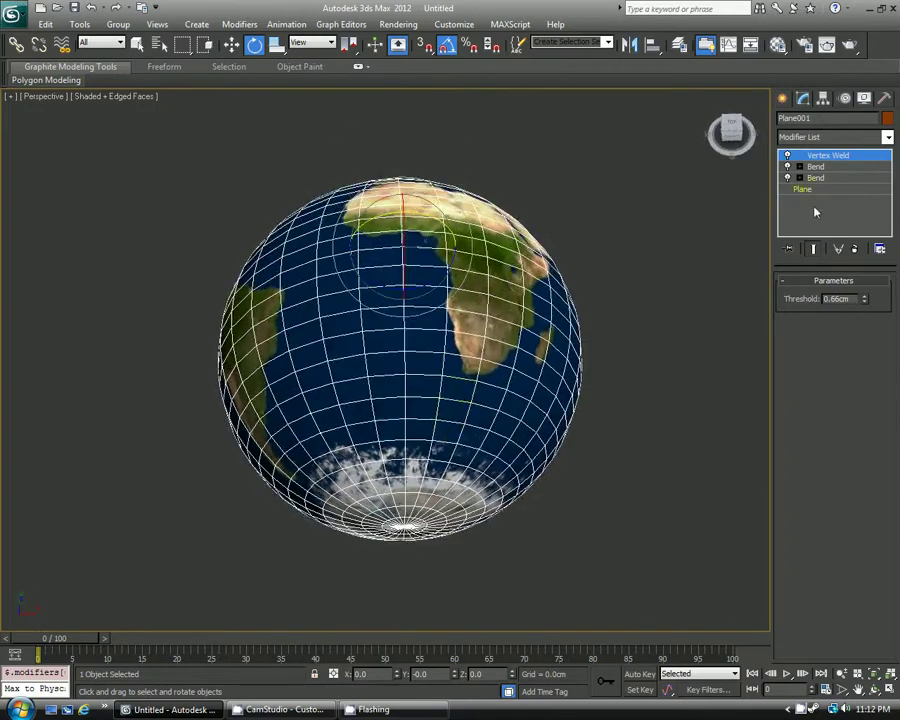
# Examine the welded globe from several angles and distances
pyautogui.click(662, 271)
pyautogui.keyDown('alt'); pyautogui.moveTo(578, 298); pyautogui.dragTo(568, 327, button='middle'); pyautogui.keyUp('alt')
pyautogui.click(462, 382)
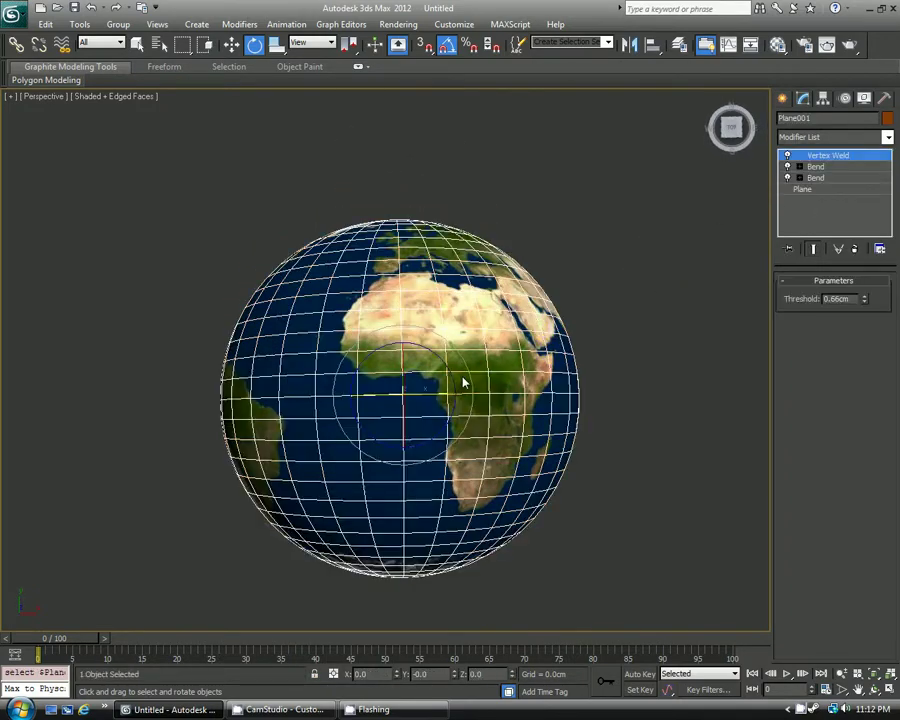
pyautogui.keyDown('alt'); pyautogui.moveTo(462, 382); pyautogui.dragTo(511, 340, button='middle'); pyautogui.keyUp('alt')
pyautogui.scroll(-3, 507, 337)
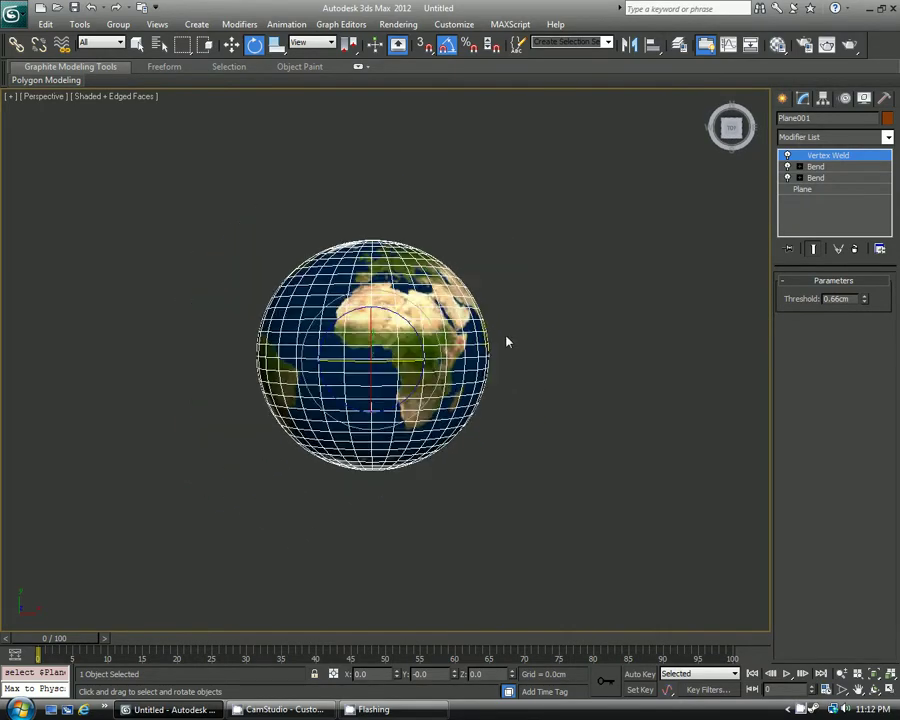
pyautogui.scroll(3, 481, 338)
pyautogui.moveTo(430, 334)
pyautogui.keyDown('alt'); pyautogui.mouseDown(button='middle')
pyautogui.moveTo(503, 284)
pyautogui.moveTo(476, 352)
pyautogui.moveTo(448, 366)
pyautogui.moveTo(440, 348)
pyautogui.mouseUp(button='middle'); pyautogui.keyUp('alt')
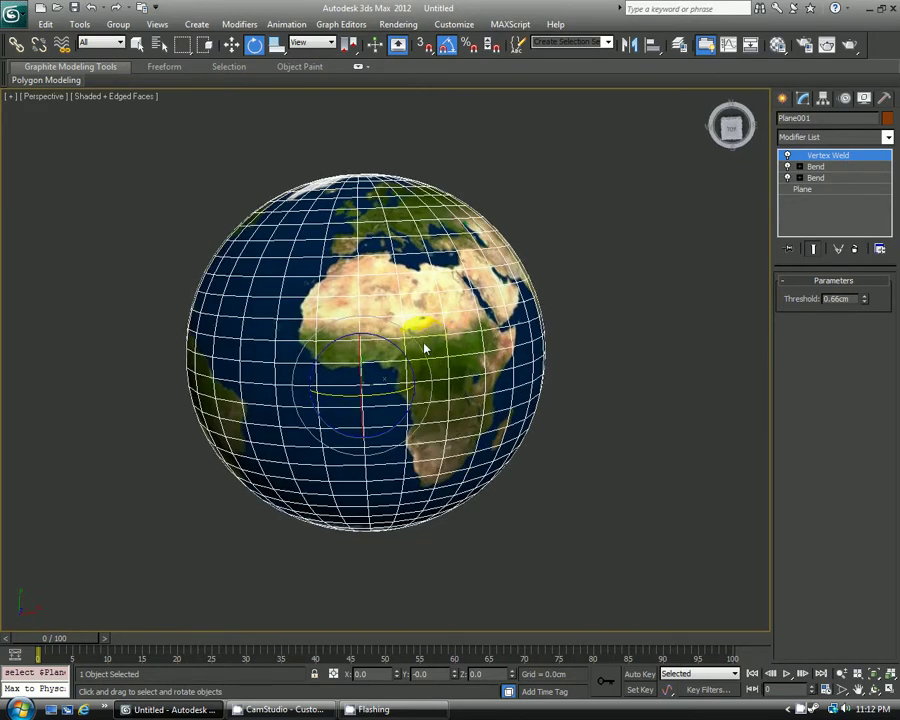
pyautogui.moveTo(382, 374)
pyautogui.keyDown('alt'); pyautogui.mouseDown(button='middle')
pyautogui.moveTo(398, 333)
pyautogui.moveTo(394, 374)
pyautogui.moveTo(380, 376)
pyautogui.mouseUp(button='middle'); pyautogui.keyUp('alt')
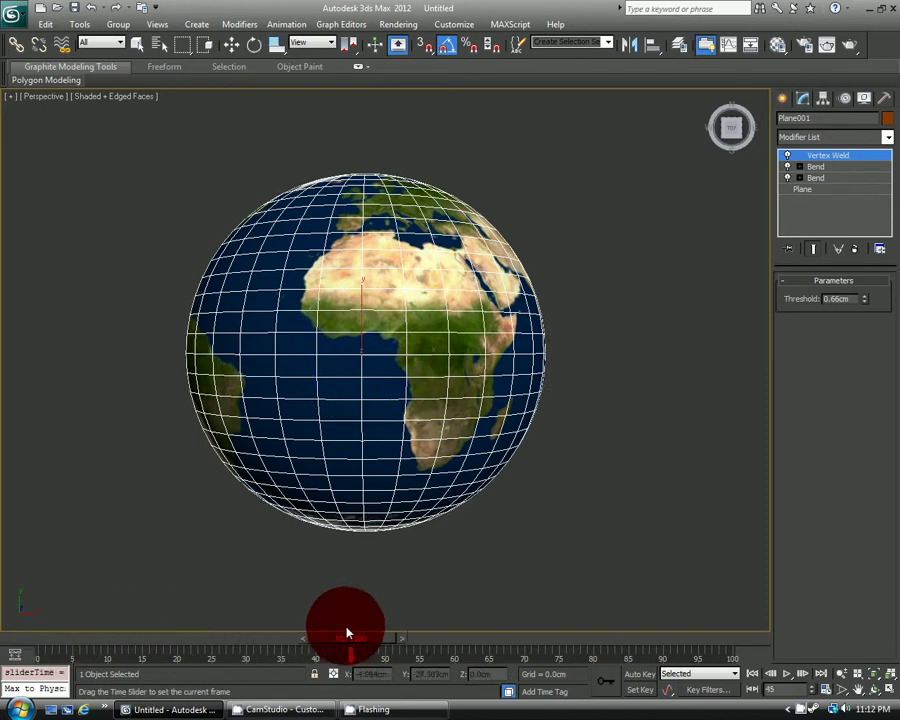
# Go to frame 100 of the timeline and turn on Auto Key recording
pyautogui.moveTo(347, 632); pyautogui.dragTo(716, 646)
pyautogui.press('e')
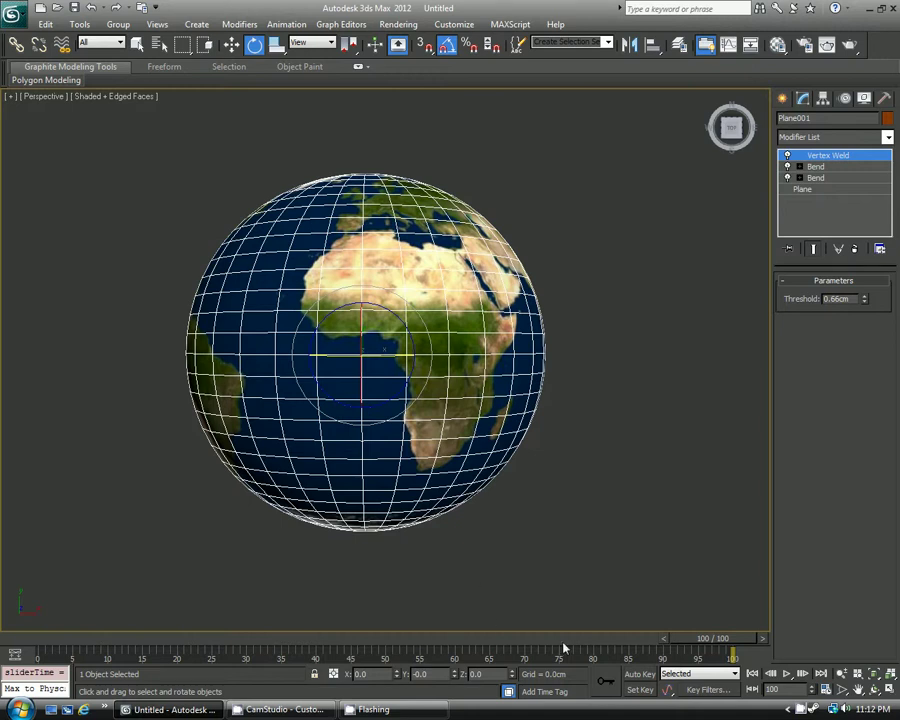
pyautogui.click(640, 674)
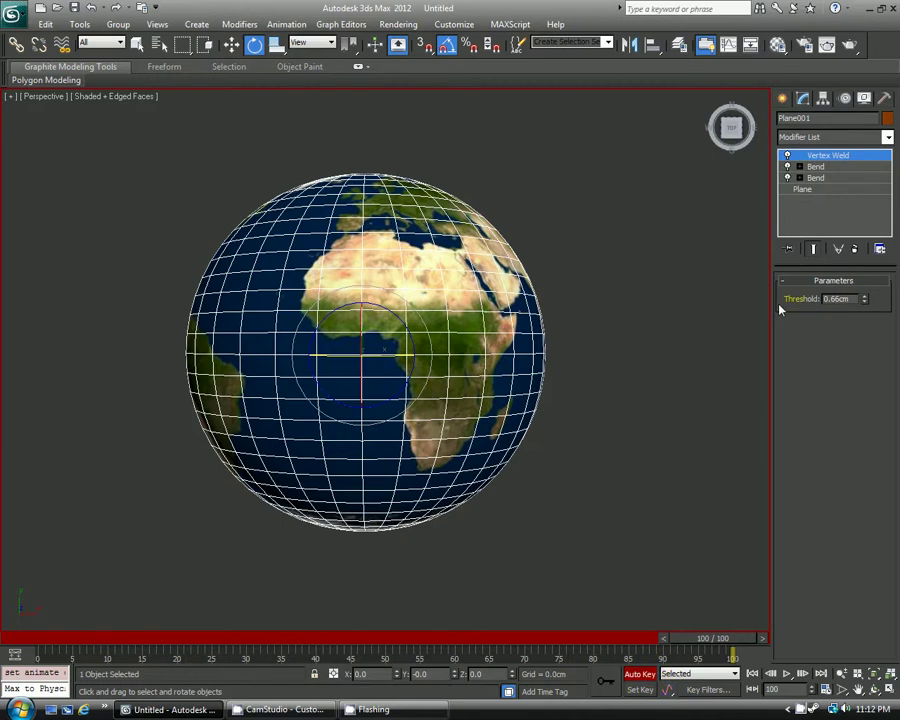
# Key the lower Bend modifier's angle to 0 at frame 100
pyautogui.click(817, 178)
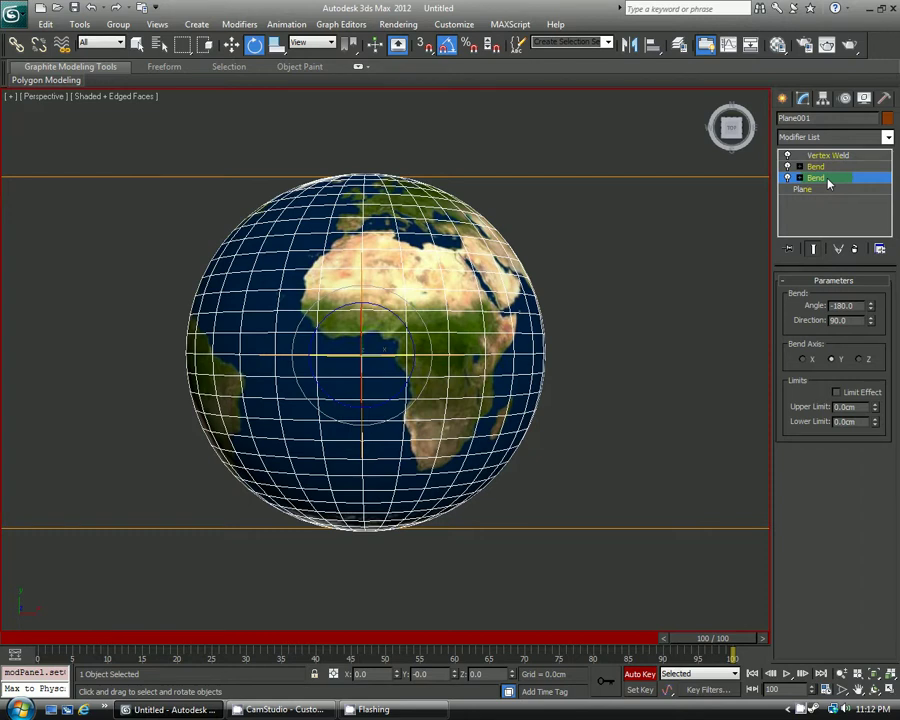
pyautogui.click(856, 306)
pyautogui.write('0')
pyautogui.press('Return')
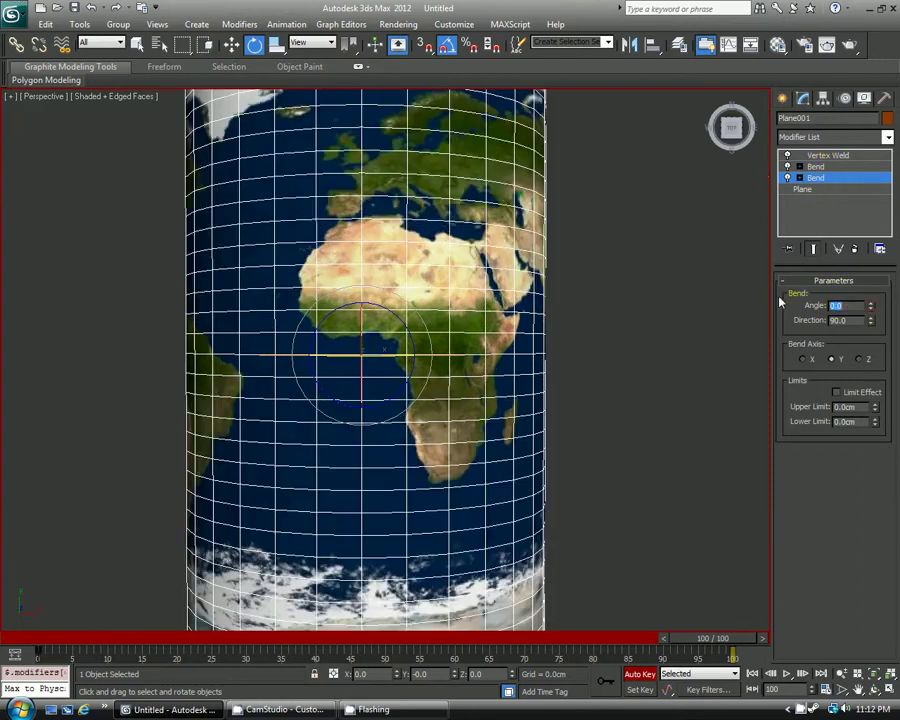
# Key the upper Bend modifier's angle to 0 at frame 100, flattening the globe into a map
pyautogui.click(818, 166)
pyautogui.click(856, 306)
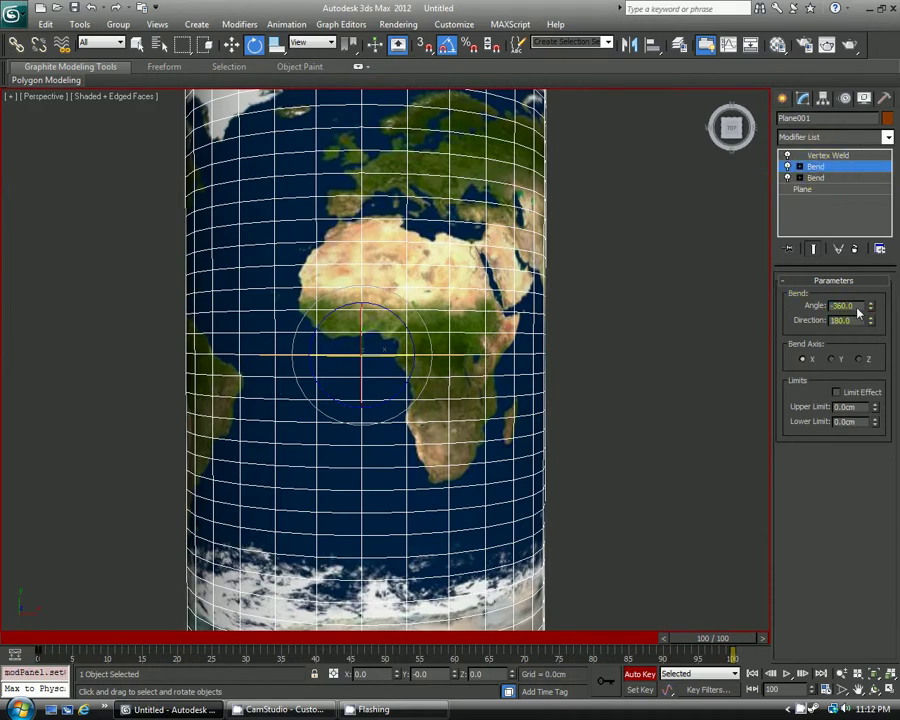
pyautogui.write('0')
pyautogui.press('Return')
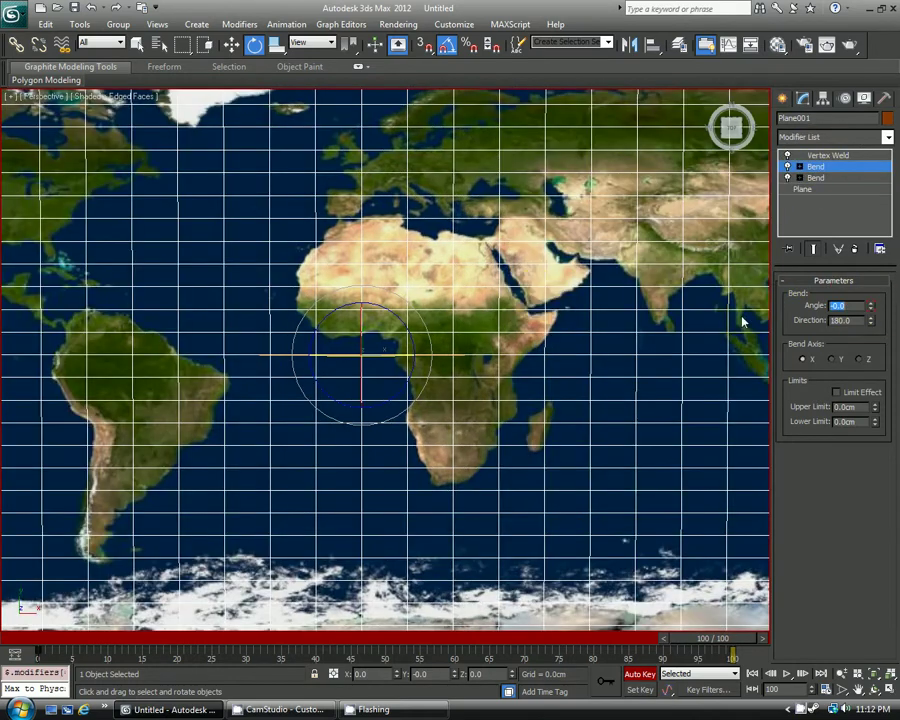
# Deselect the map and scrub the timeline back and forth to preview the globe unfolding into a flat map
pyautogui.scroll(-5, 536, 300)
pyautogui.click(421, 213)
pyautogui.scroll(5, 404, 376)
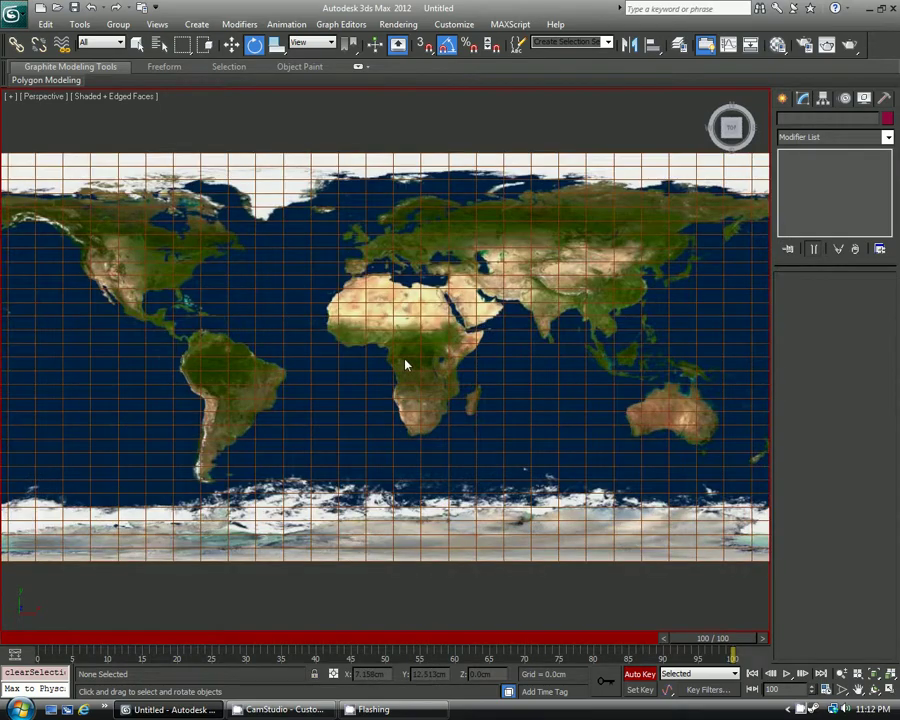
pyautogui.keyDown('alt'); pyautogui.moveTo(406, 364); pyautogui.dragTo(412, 300, button='middle'); pyautogui.keyUp('alt')
pyautogui.scroll(-3, 407, 320)
pyautogui.moveTo(717, 638); pyautogui.dragTo(100, 538)
pyautogui.press('e')
pyautogui.moveTo(378, 436)
pyautogui.keyDown('alt'); pyautogui.mouseDown(button='middle')
pyautogui.moveTo(378, 466)
pyautogui.moveTo(438, 430)
pyautogui.moveTo(375, 445)
pyautogui.mouseUp(button='middle'); pyautogui.keyUp('alt')
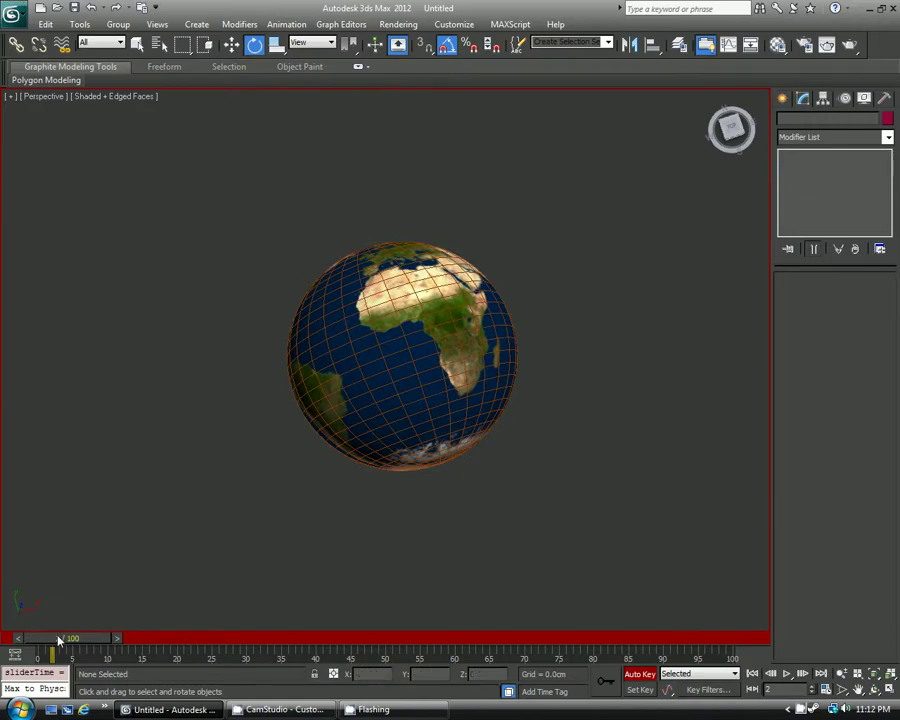
pyautogui.moveTo(66, 638); pyautogui.dragTo(692, 547)
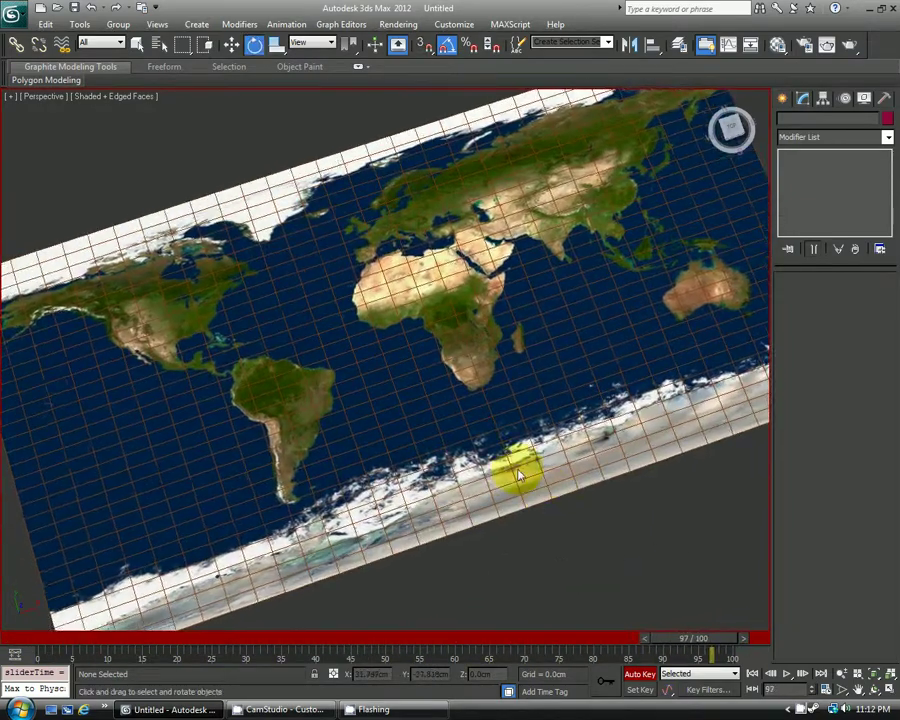
# Return to frame 100 and examine the whole flattened map from several angles
pyautogui.keyDown('alt'); pyautogui.moveTo(518, 472); pyautogui.dragTo(440, 394, button='middle'); pyautogui.keyUp('alt')
pyautogui.scroll(-3, 509, 443)
pyautogui.scroll(3, 439, 390)
pyautogui.moveTo(350, 382); pyautogui.dragTo(364, 415, button='middle')
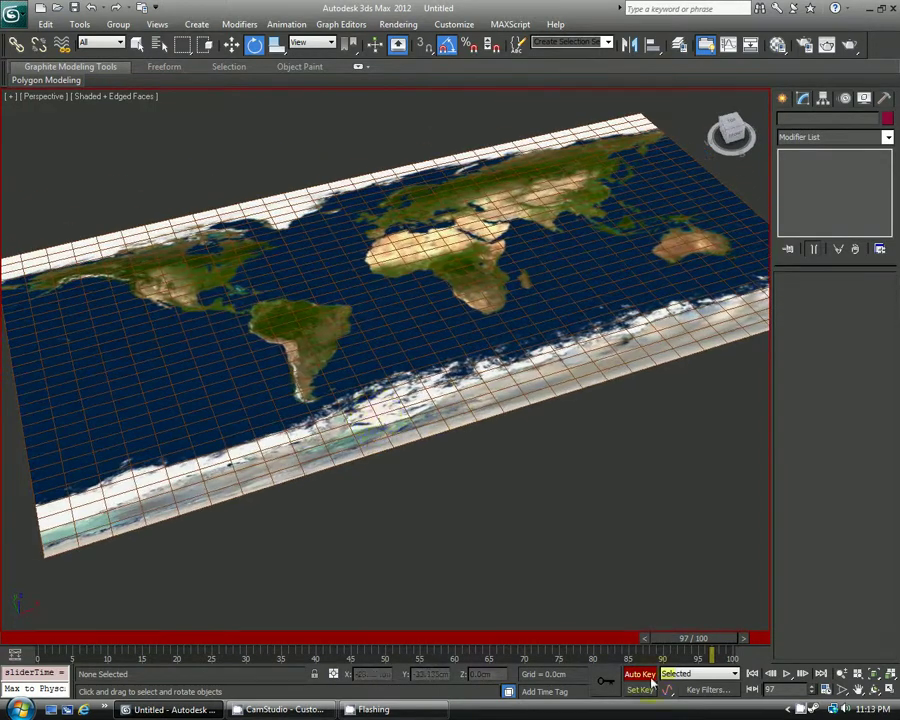
pyautogui.moveTo(693, 637); pyautogui.dragTo(725, 559)
pyautogui.keyDown('alt'); pyautogui.moveTo(298, 450); pyautogui.dragTo(353, 456, button='middle'); pyautogui.keyUp('alt')
pyautogui.scroll(-3, 330, 444)
pyautogui.scroll(3, 353, 456)
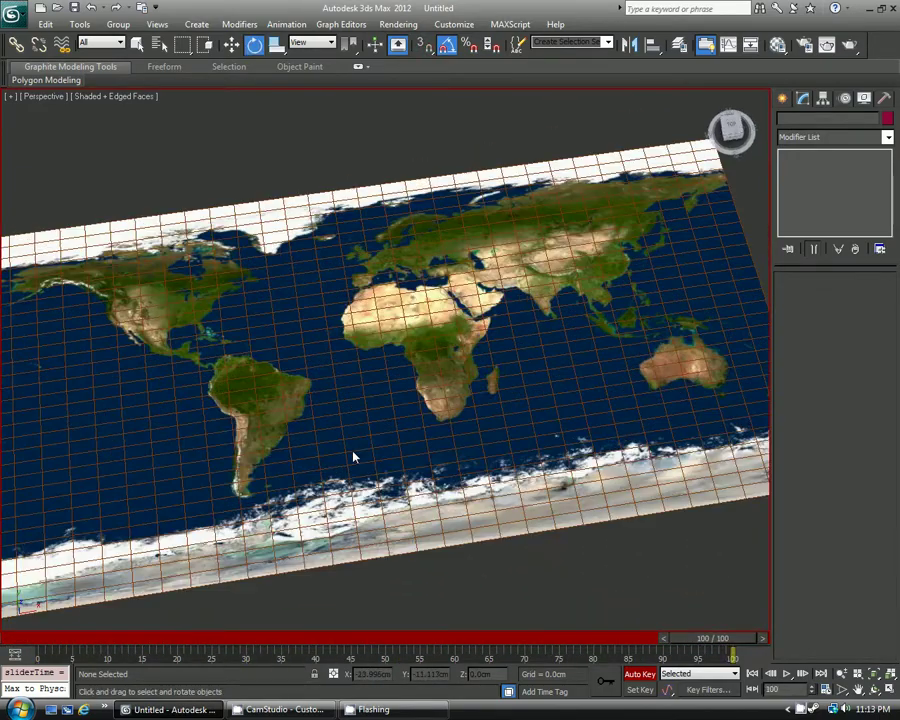
pyautogui.click(353, 450)
pyautogui.scroll(-2, 406, 464)
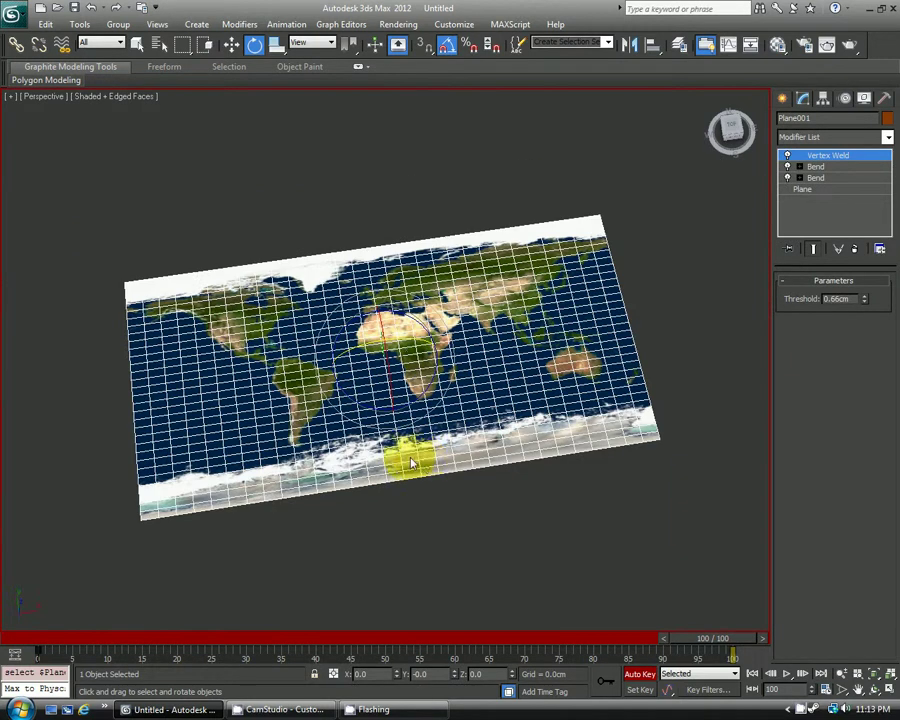
pyautogui.moveTo(411, 462); pyautogui.dragTo(412, 512)
pyautogui.click(396, 529)
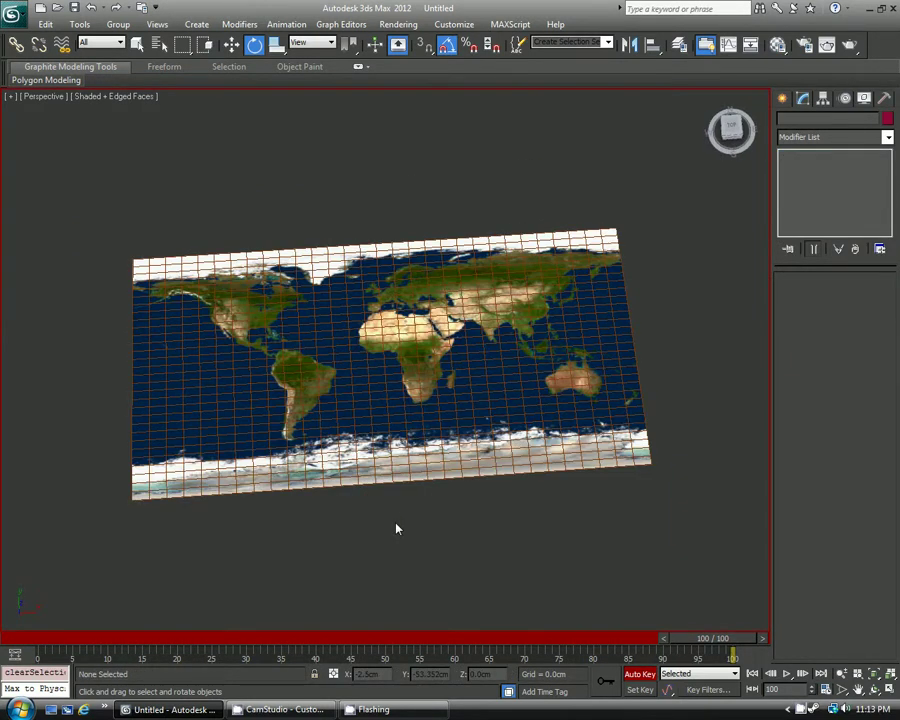